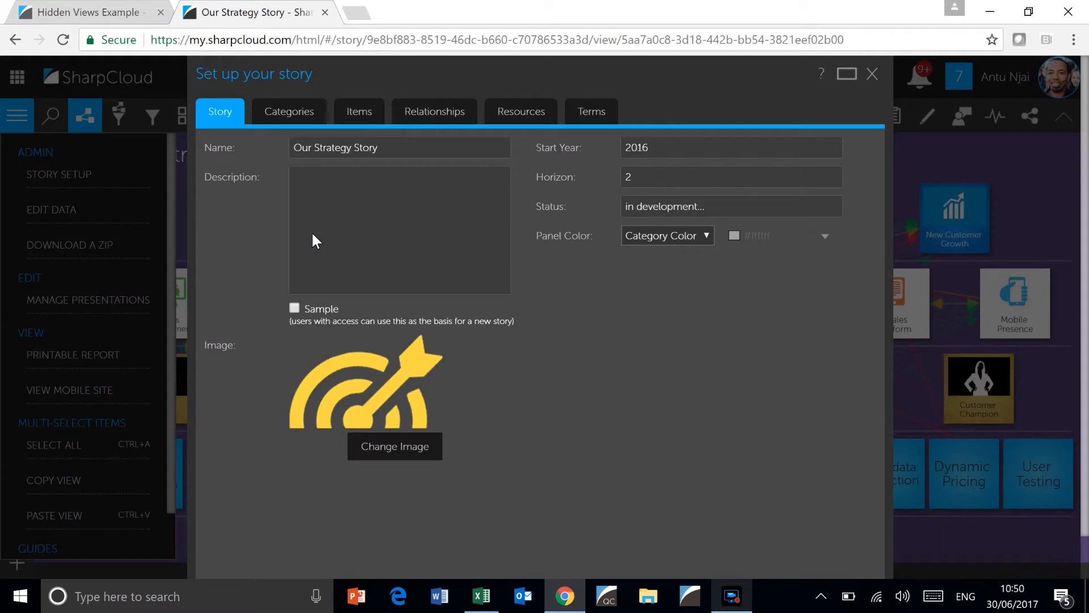
# Add a story category named Navigation and set its colour to #ffc000
pyautogui.click(284, 111)
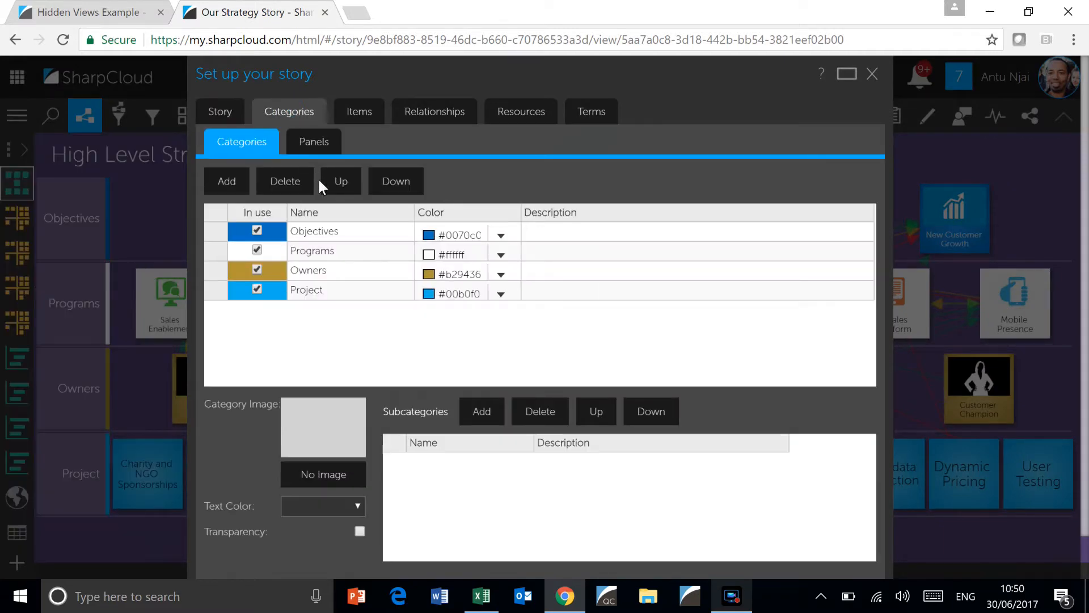
pyautogui.click(243, 180)
pyautogui.click(326, 339)
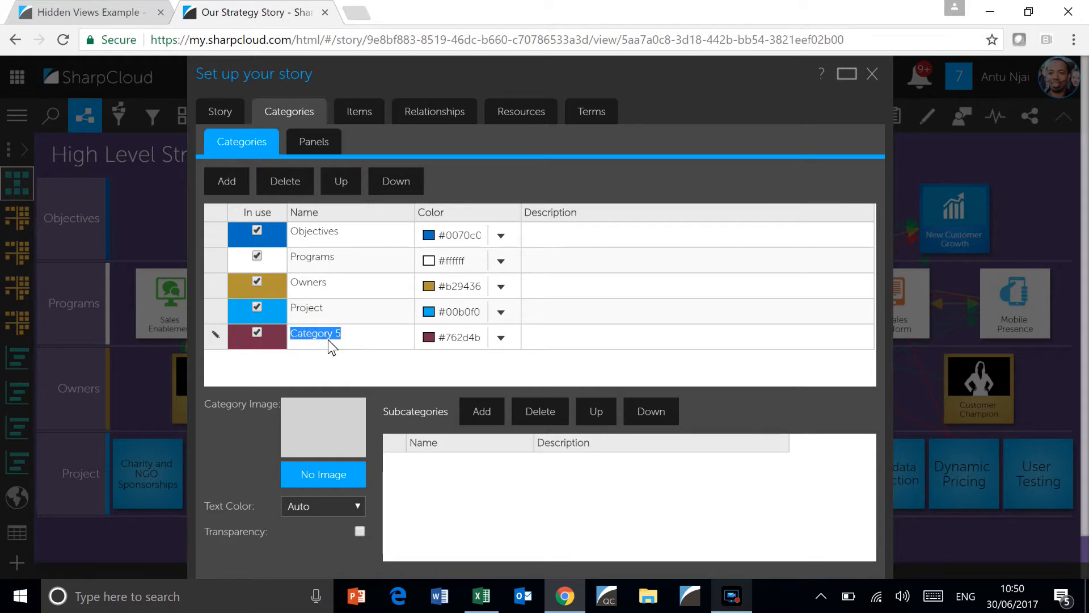
pyautogui.write('Navigation')
pyautogui.click(511, 340)
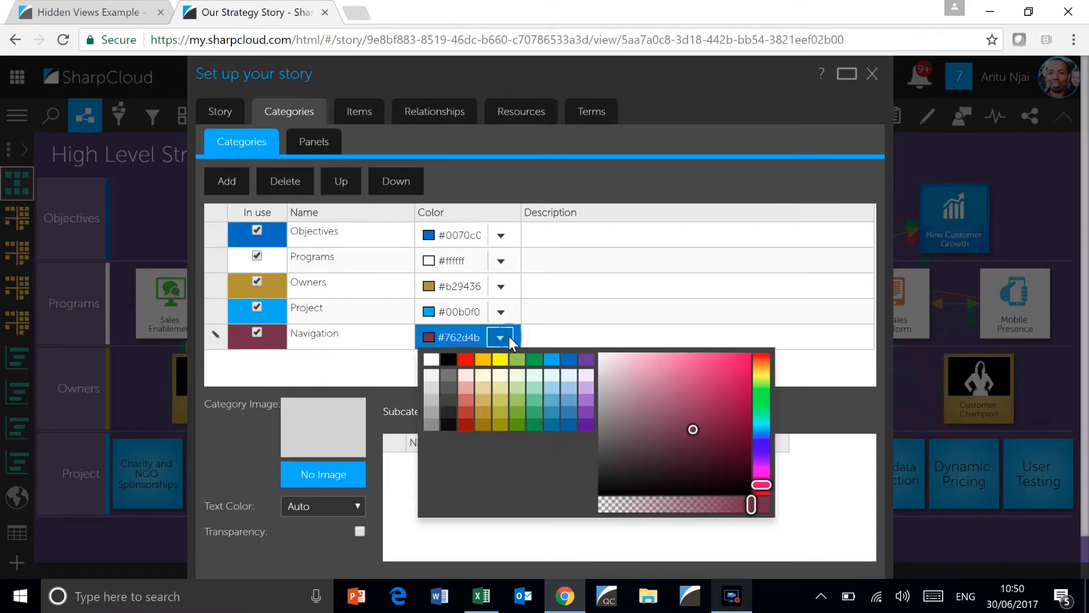
pyautogui.click(483, 359)
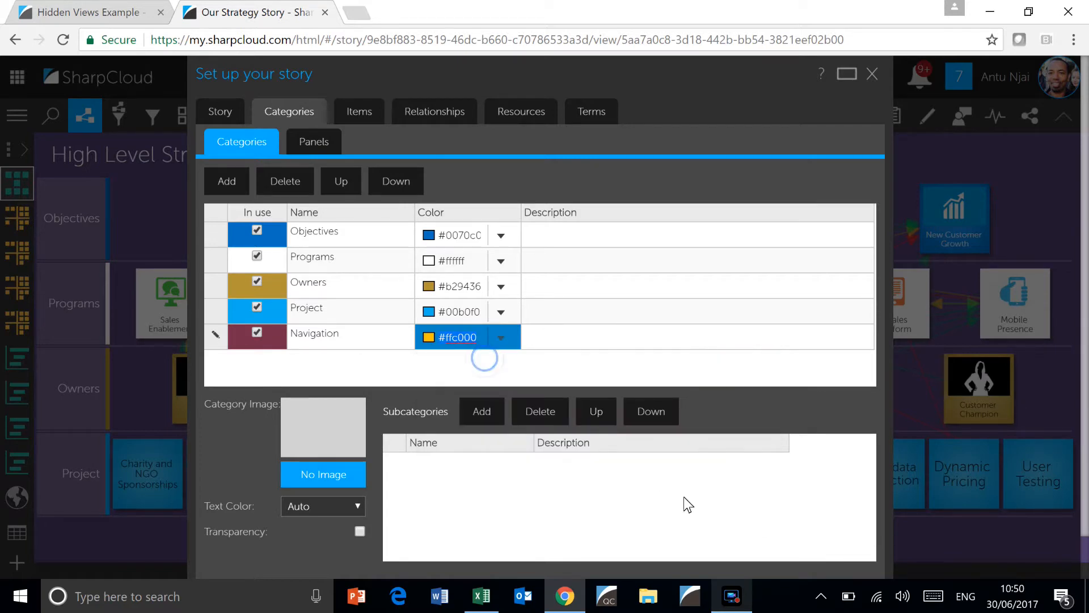
# Save the story setup and decline displaying the new category in the existing views and presentations
pyautogui.scroll(-1, 796, 554)
pyautogui.click(797, 553)
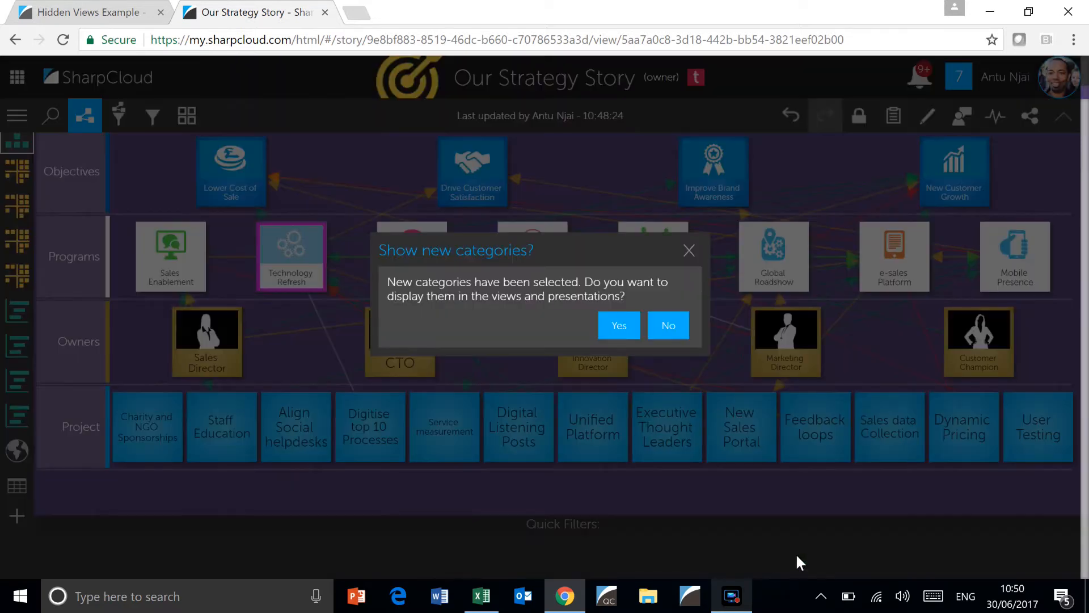
pyautogui.click(669, 325)
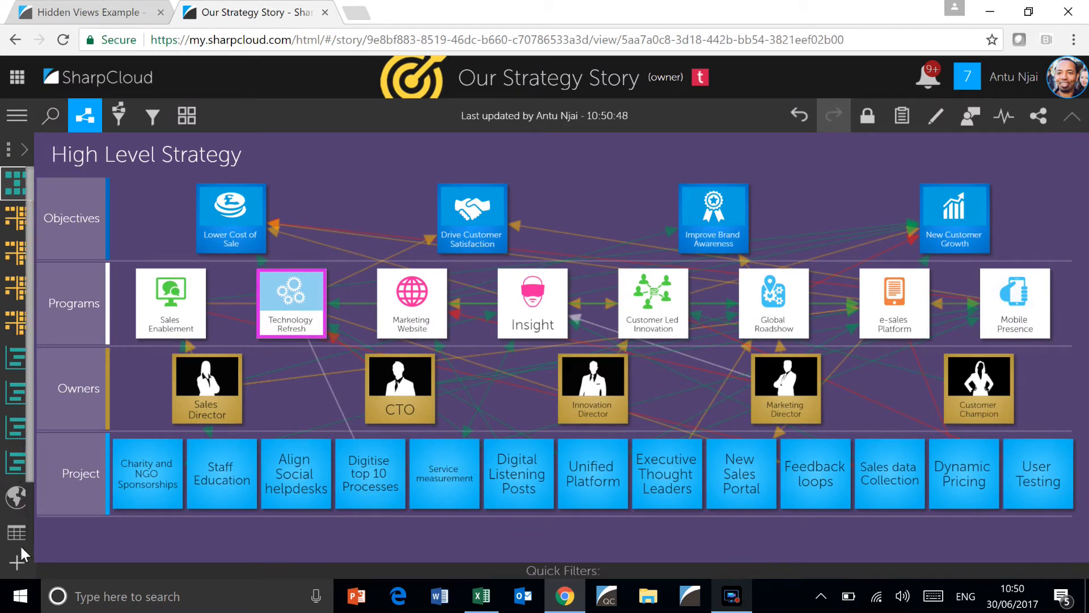
# Create a new Table view named "Startegy Portal (Home)"
pyautogui.click(20, 565)
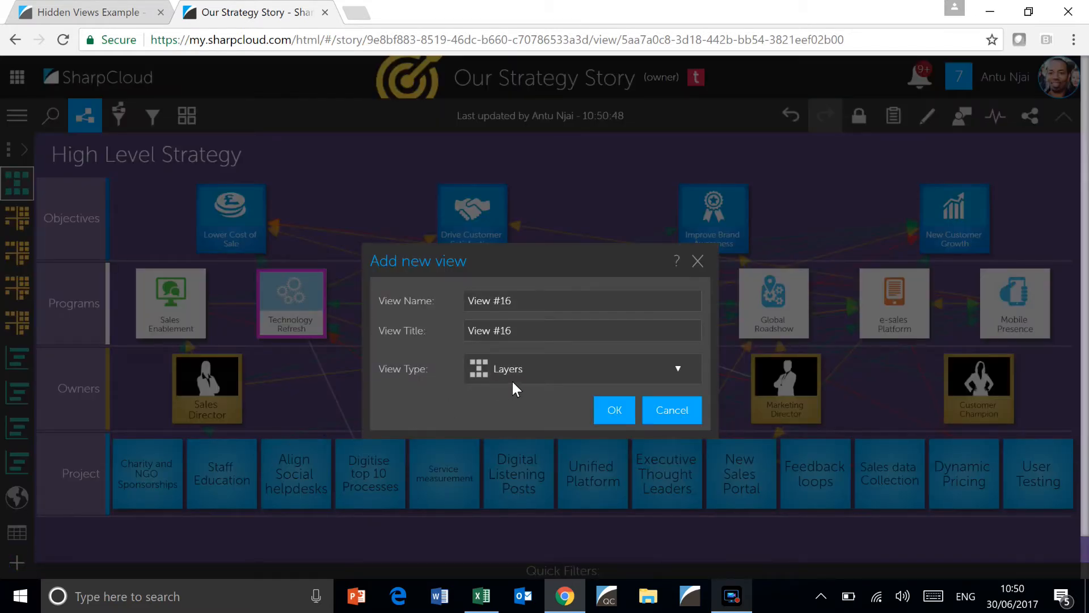
pyautogui.click(648, 368)
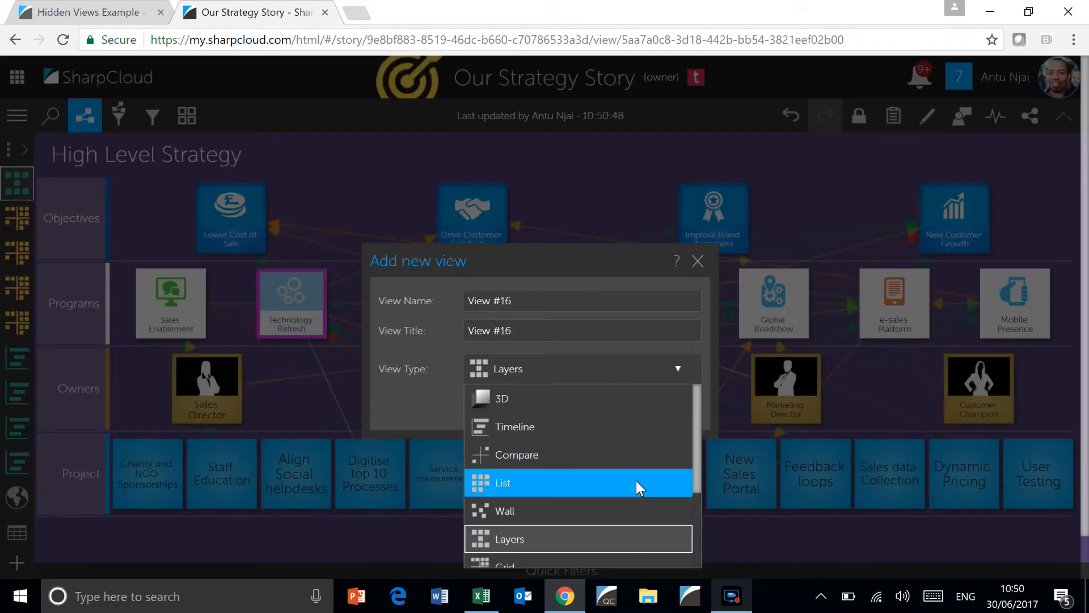
pyautogui.scroll(-3, 636, 482)
pyautogui.click(630, 553)
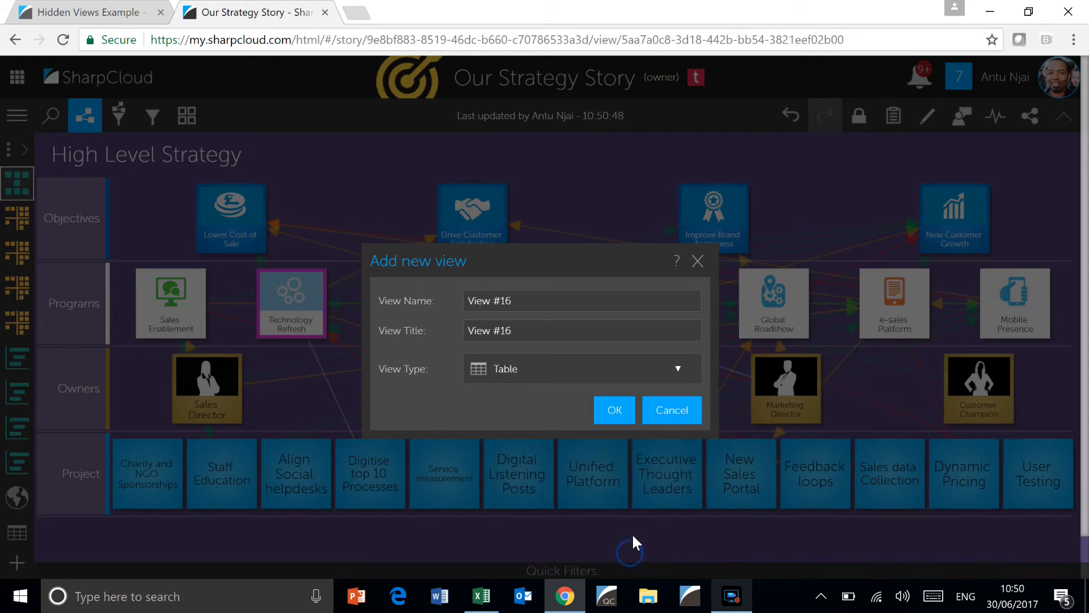
pyautogui.moveTo(577, 306); pyautogui.dragTo(417, 284)
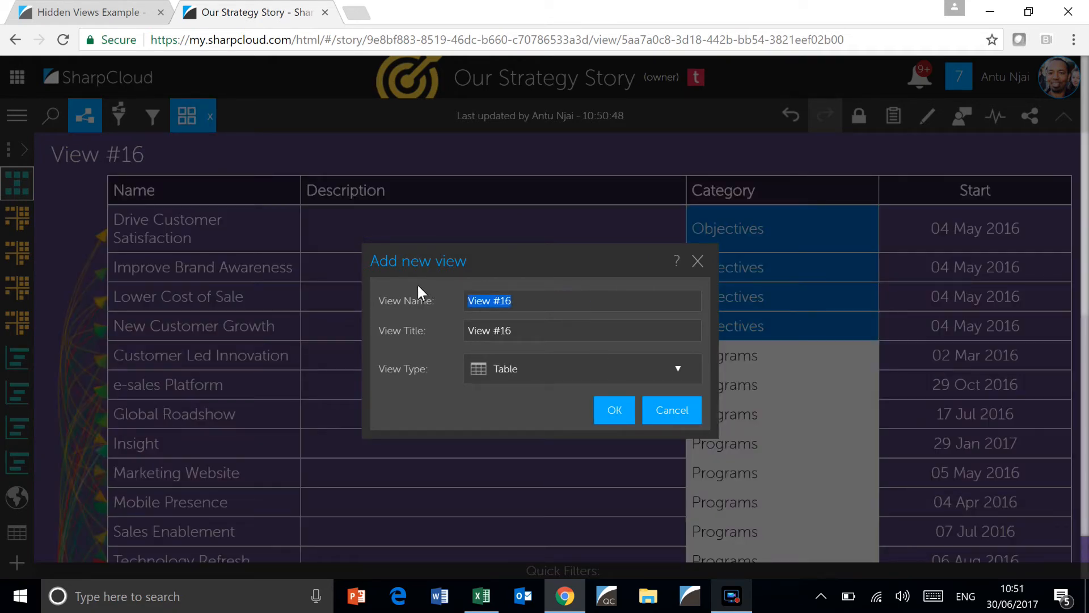
pyautogui.write('Startegy Portal (Home)')
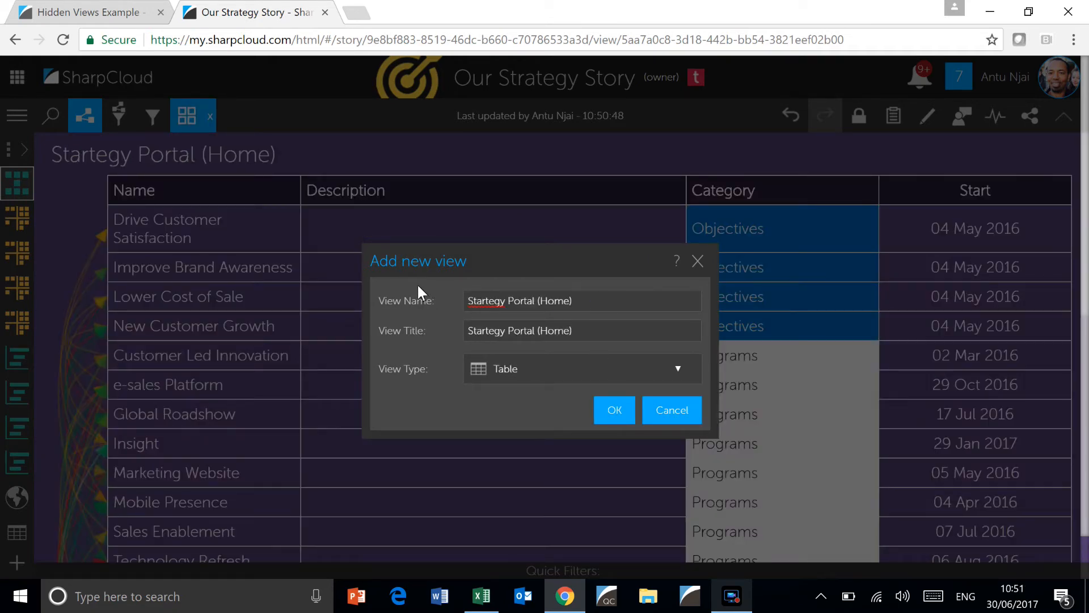
pyautogui.click(612, 409)
# Move the Startegy Portal (Home) view up to first place in the view list
pyautogui.click(188, 116)
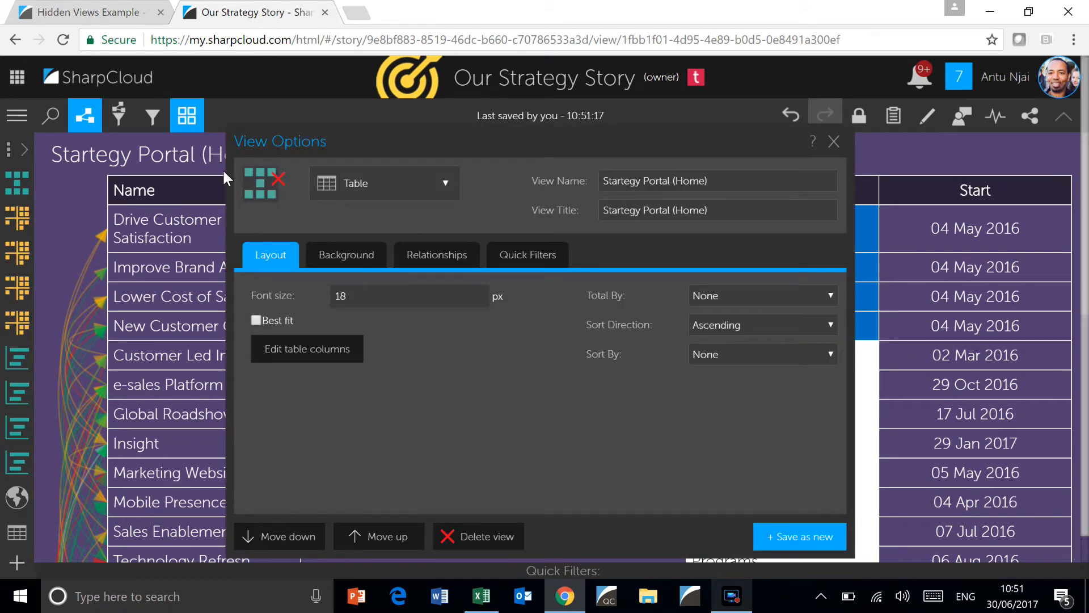
pyautogui.click(368, 538)
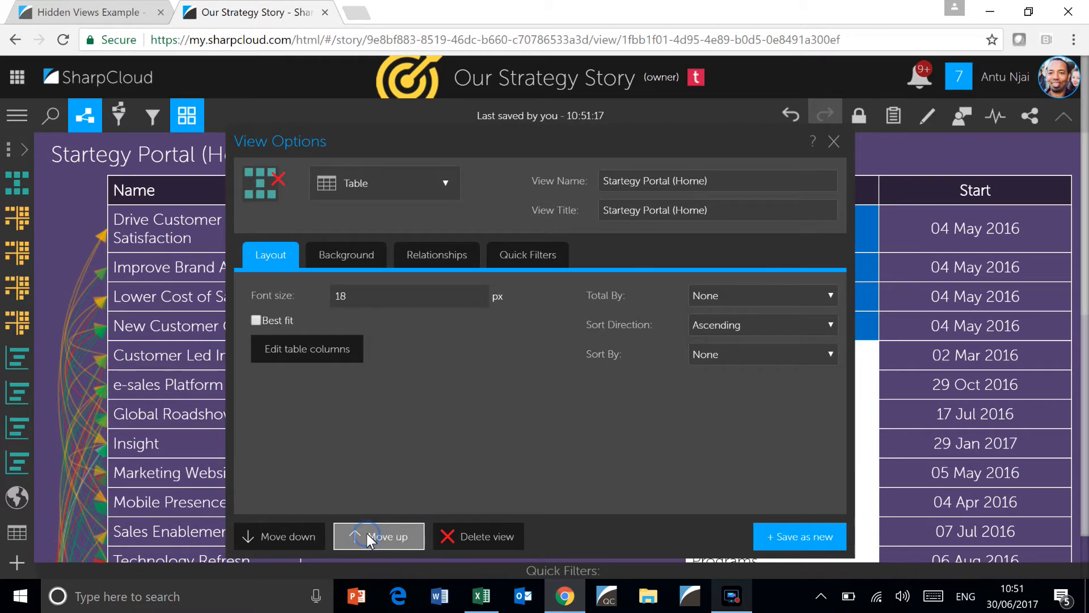
pyautogui.click(367, 538)
# Set the view's icon to the black house on white from the public images, searching for "home", and save the view changes
pyautogui.click(339, 168)
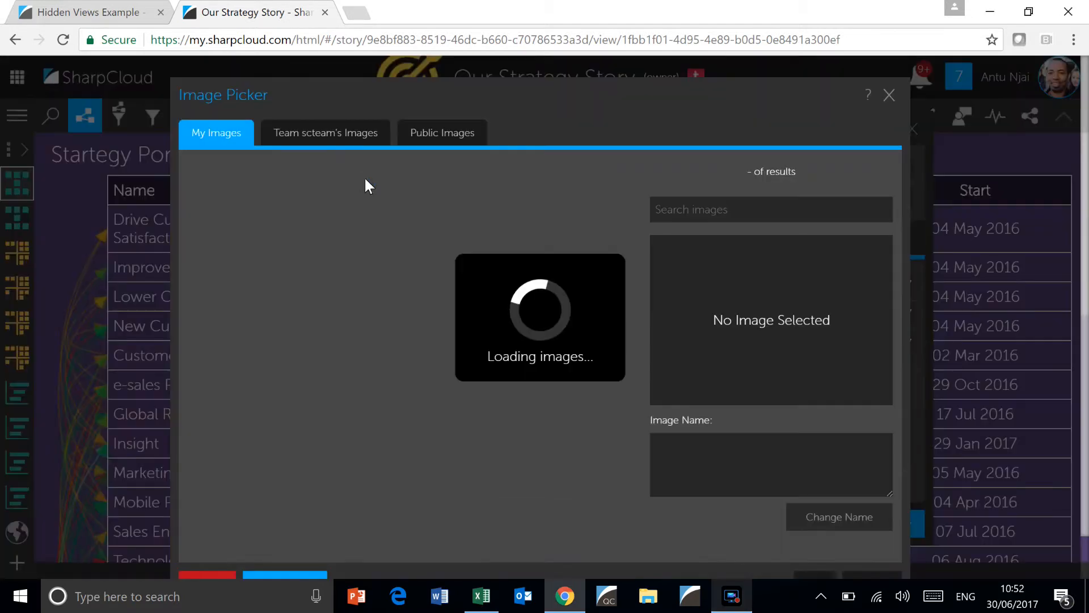
pyautogui.click(445, 136)
pyautogui.write('home')
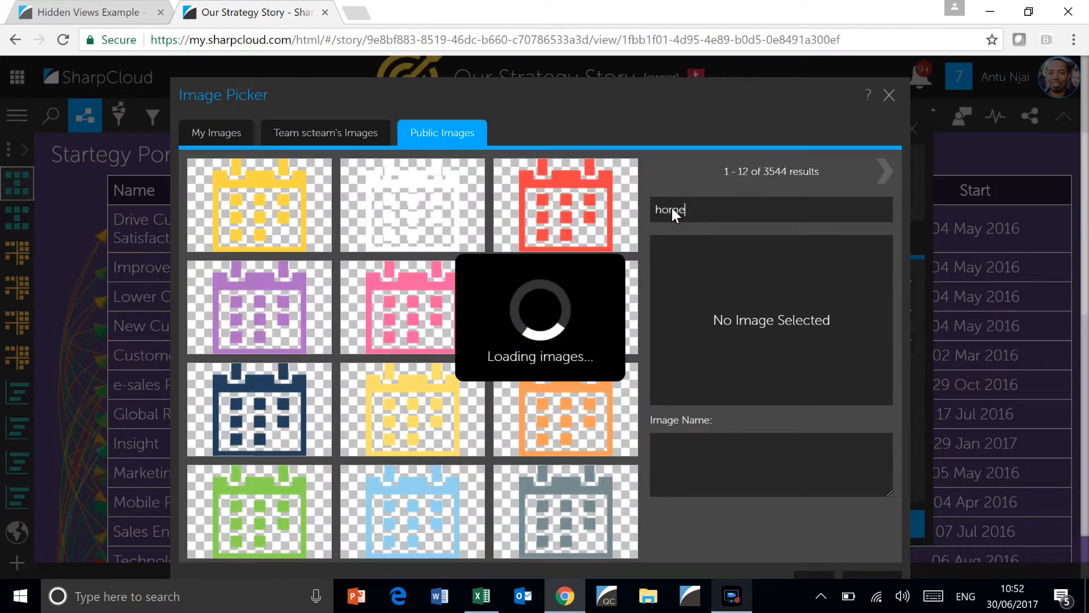
pyautogui.click(467, 231)
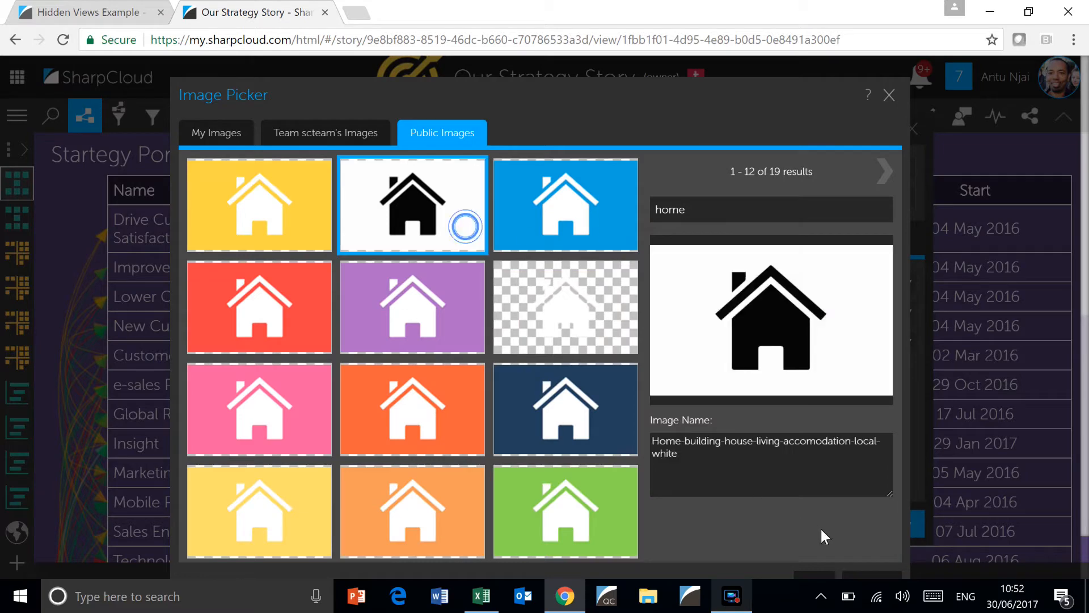
pyautogui.click(819, 571)
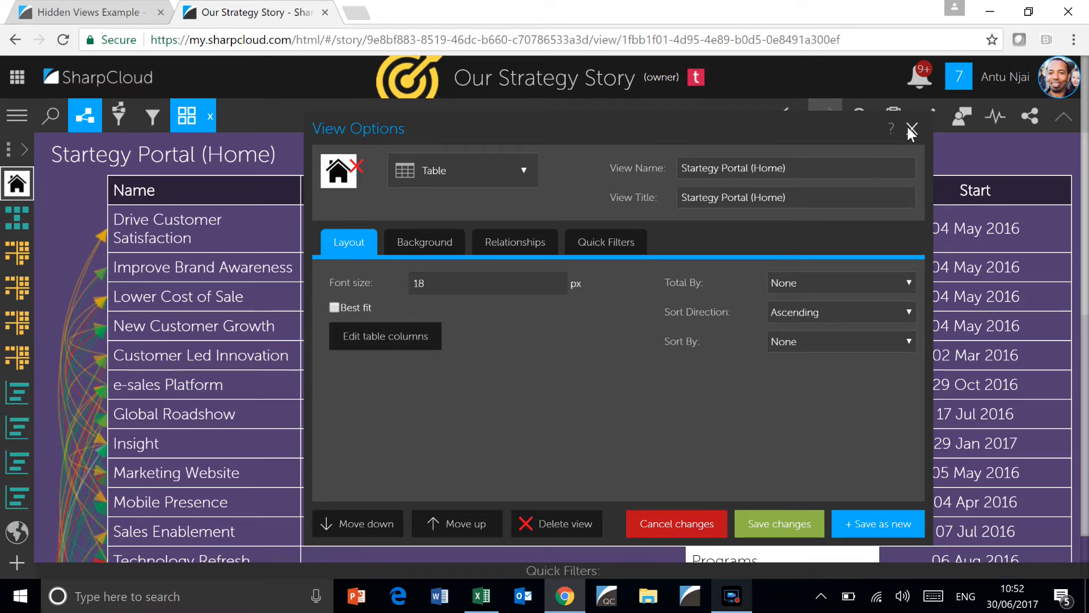
pyautogui.click(782, 523)
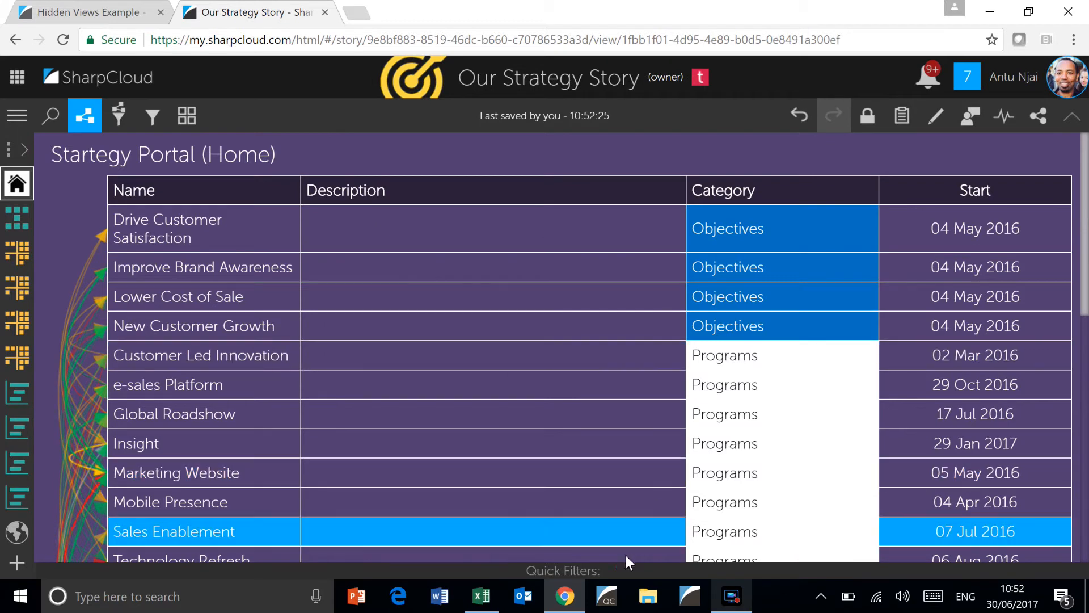
# Filter the home view to show only the Navigation category
pyautogui.moveTo(618, 569)
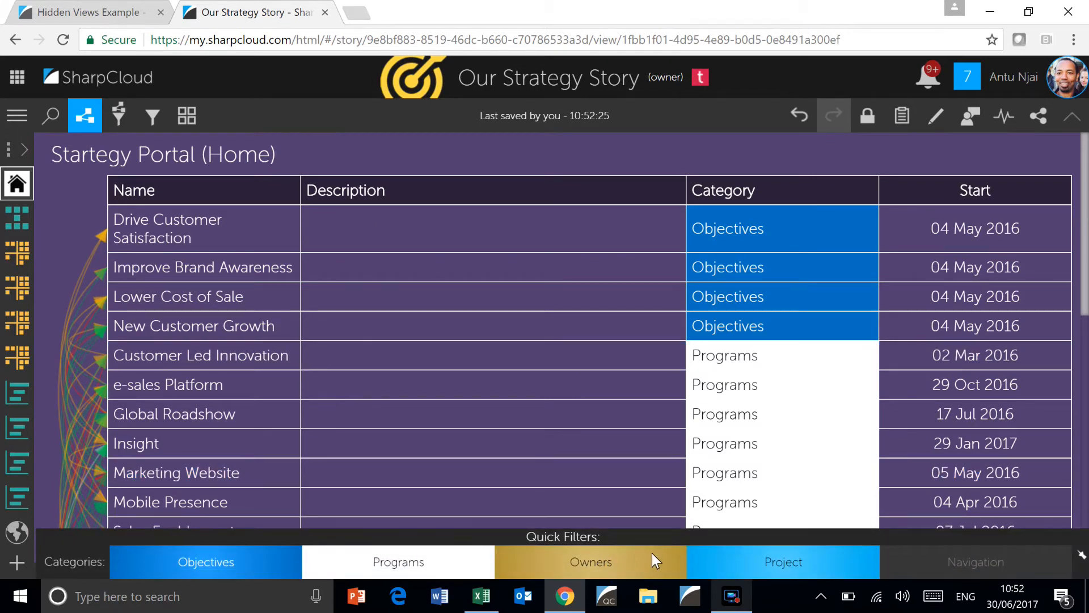
pyautogui.click(939, 559)
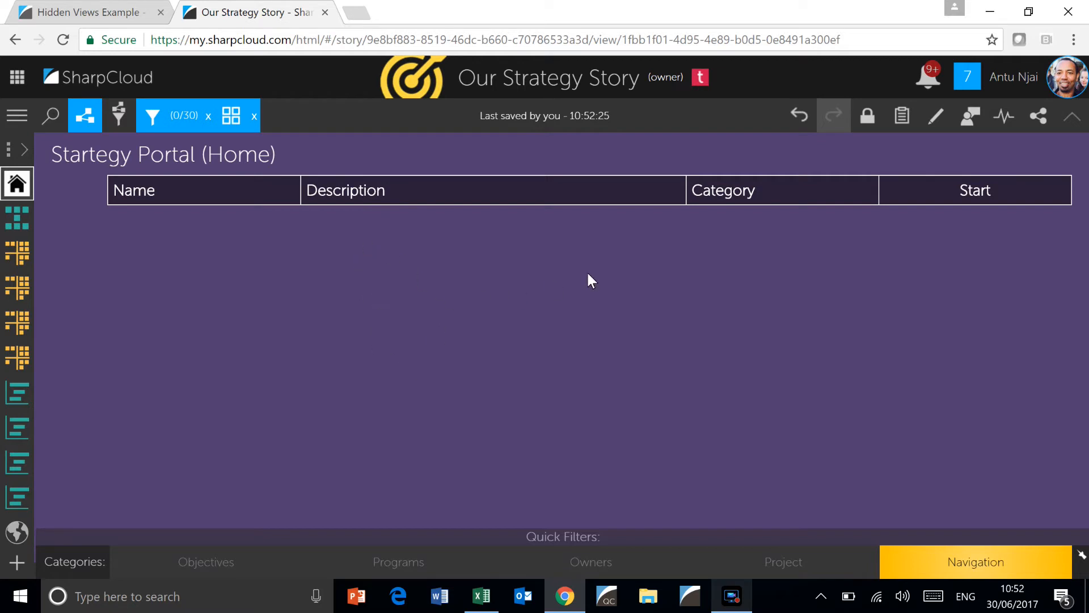
# Add a new item in the Navigation category named "View 1" with the description "High Level Strategy"
pyautogui.click(935, 114)
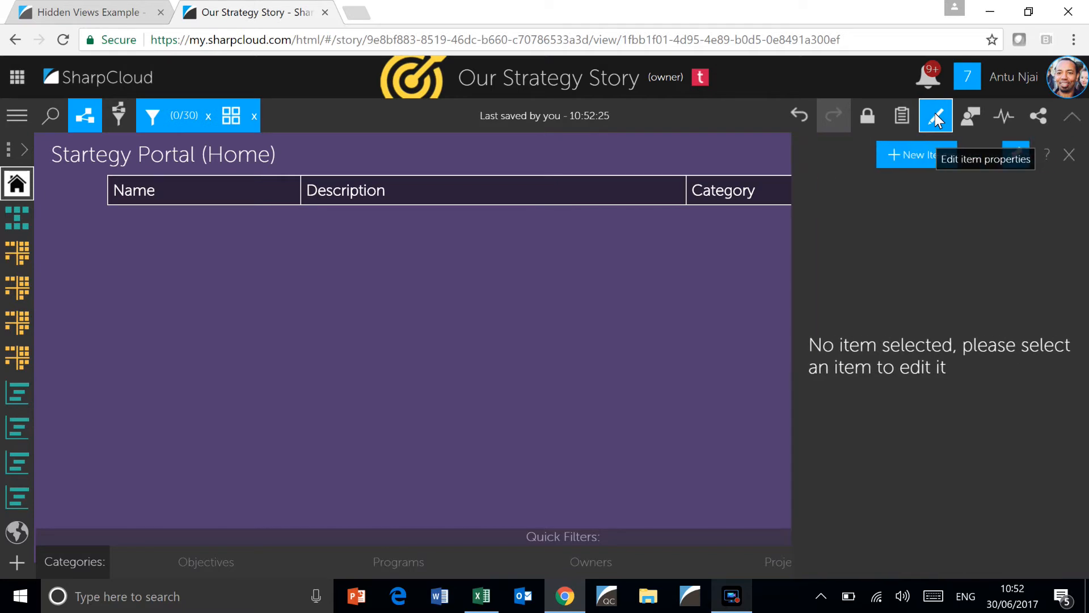
pyautogui.click(905, 156)
pyautogui.click(980, 294)
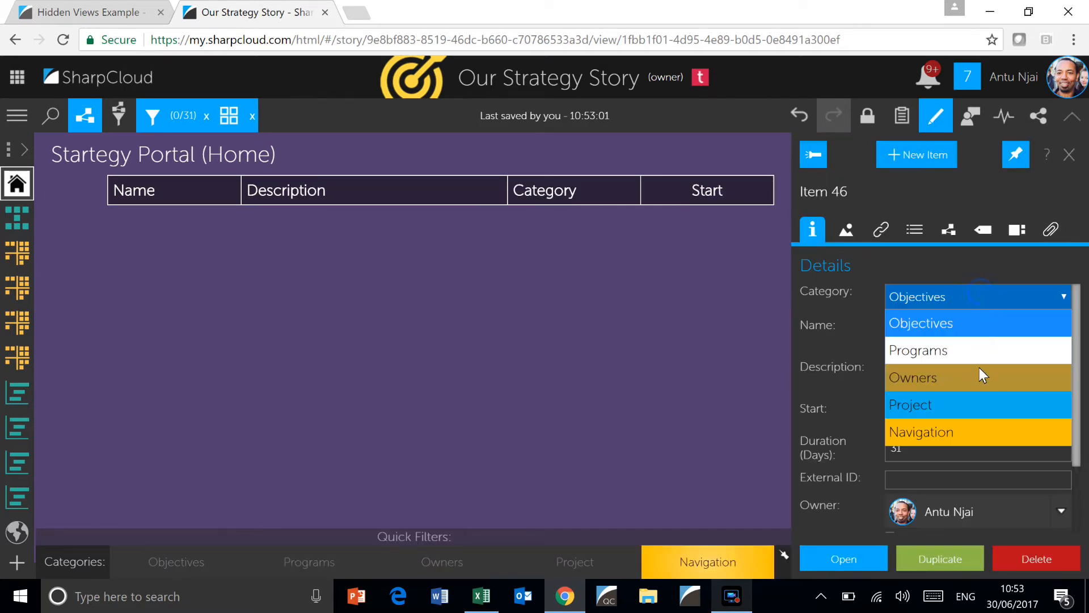
pyautogui.click(903, 323)
pyautogui.moveTo(937, 324); pyautogui.dragTo(887, 323)
pyautogui.write('View 1')
pyautogui.click(926, 378)
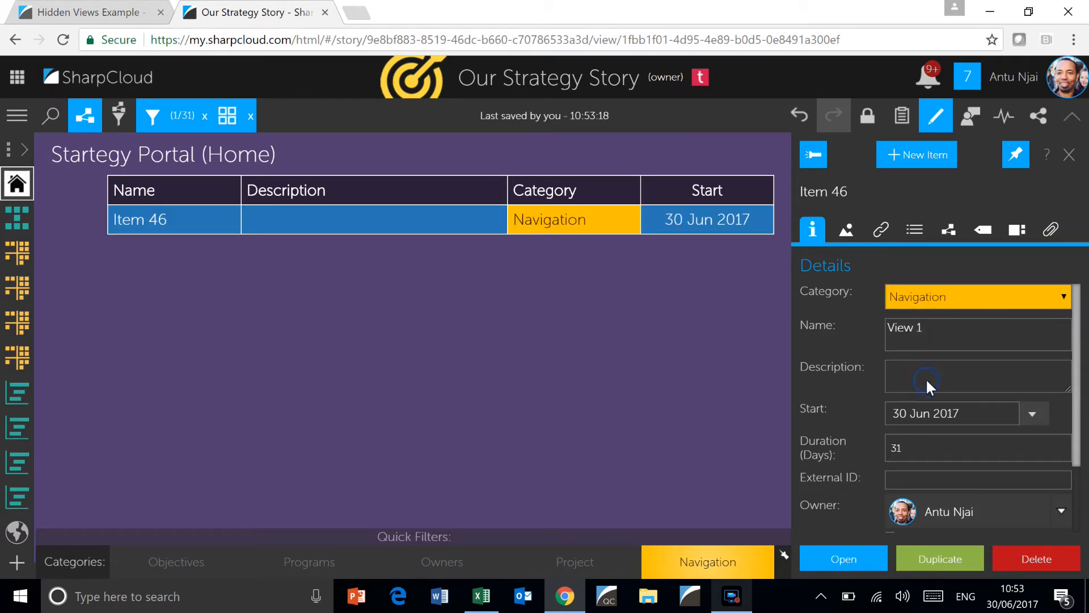
pyautogui.write('High Level Strategy')
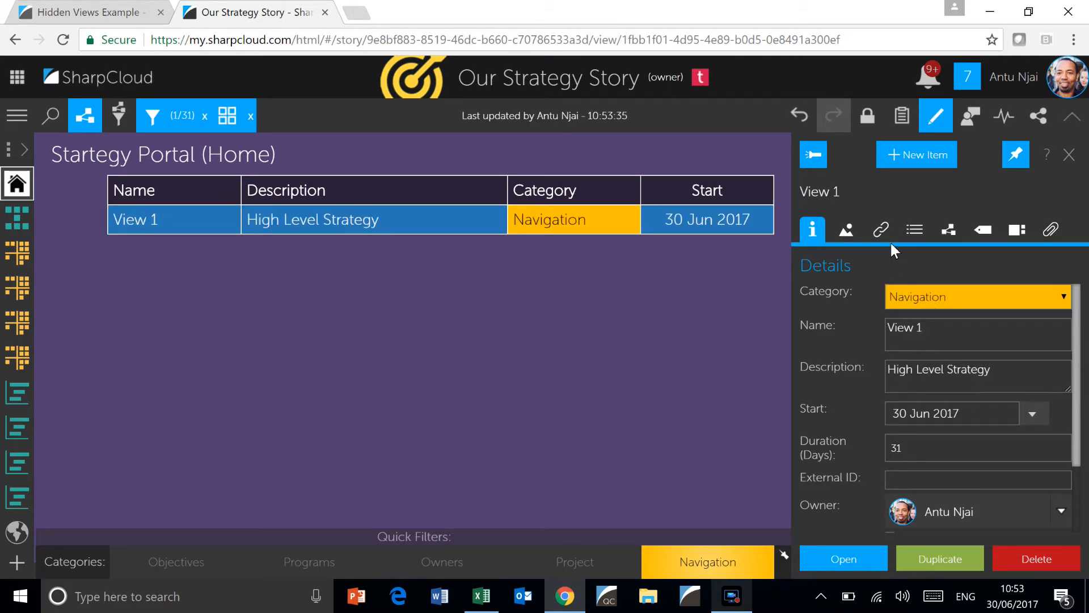
# Set the View 1 item's click event to link to the High Level Strategy view
pyautogui.click(887, 227)
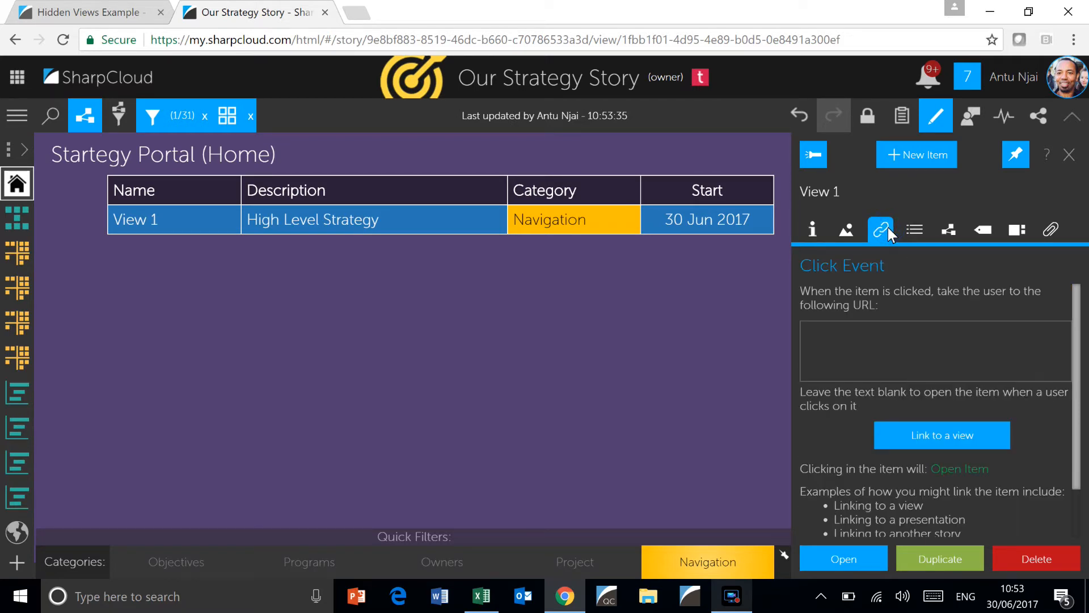
pyautogui.click(954, 436)
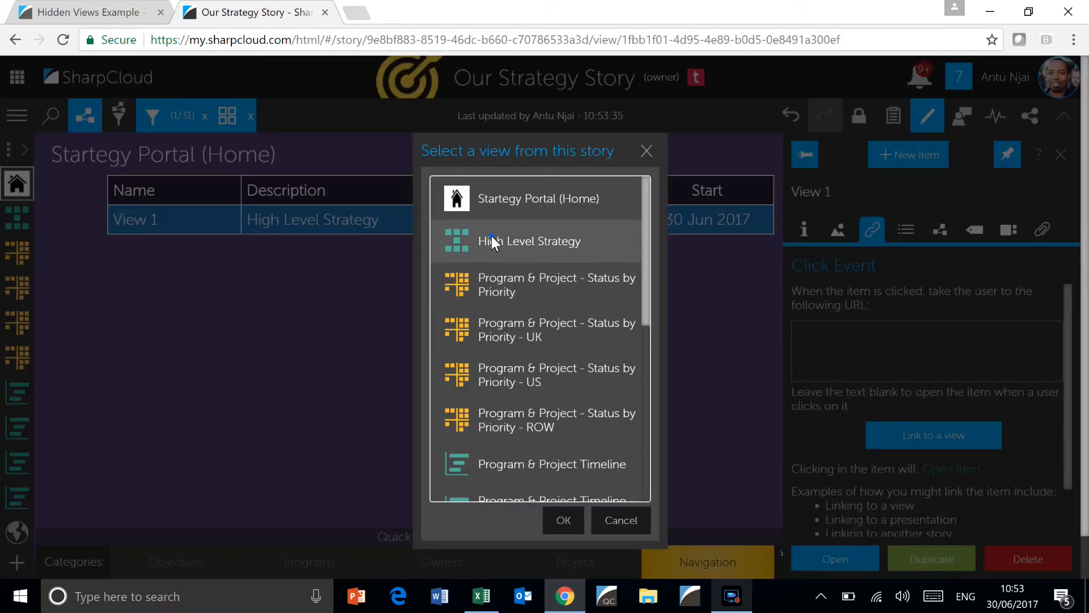
pyautogui.click(492, 241)
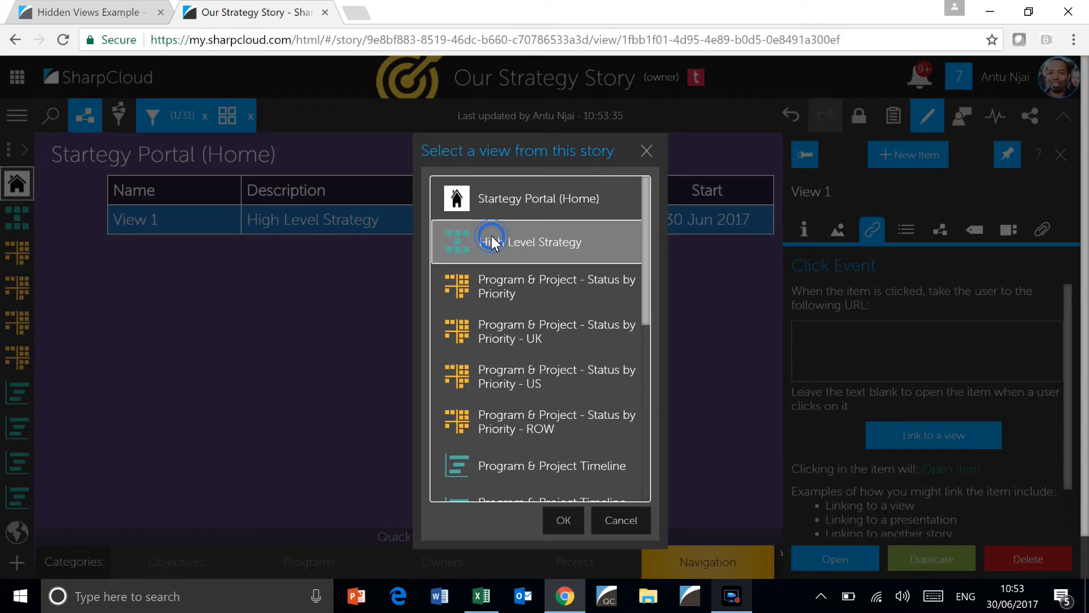
pyautogui.click(564, 519)
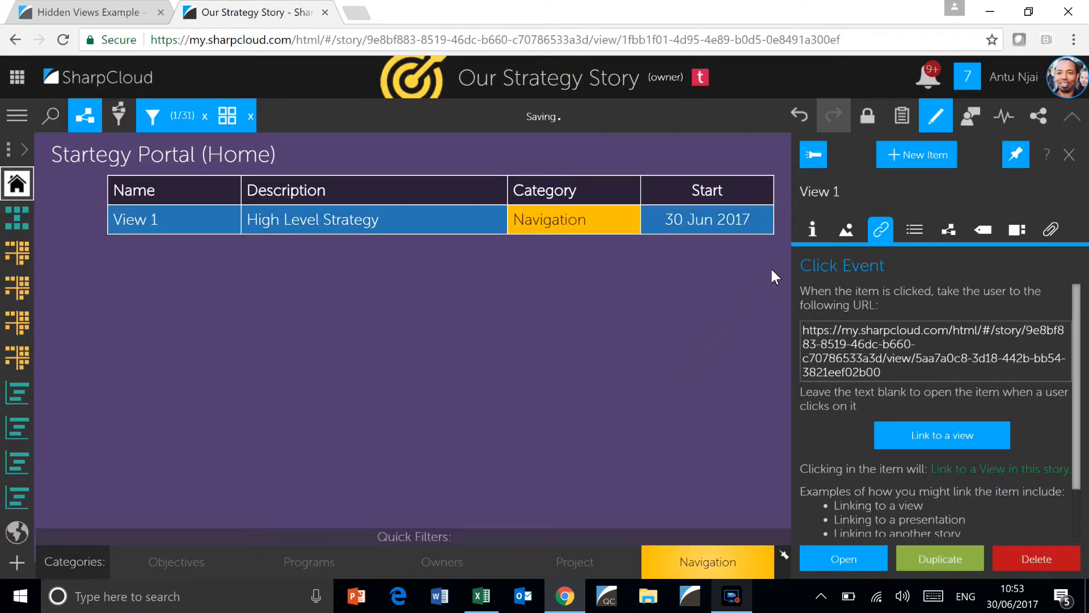
# Add a second Navigation item named "View 2" with the description "Priority by Status"
pyautogui.click(810, 230)
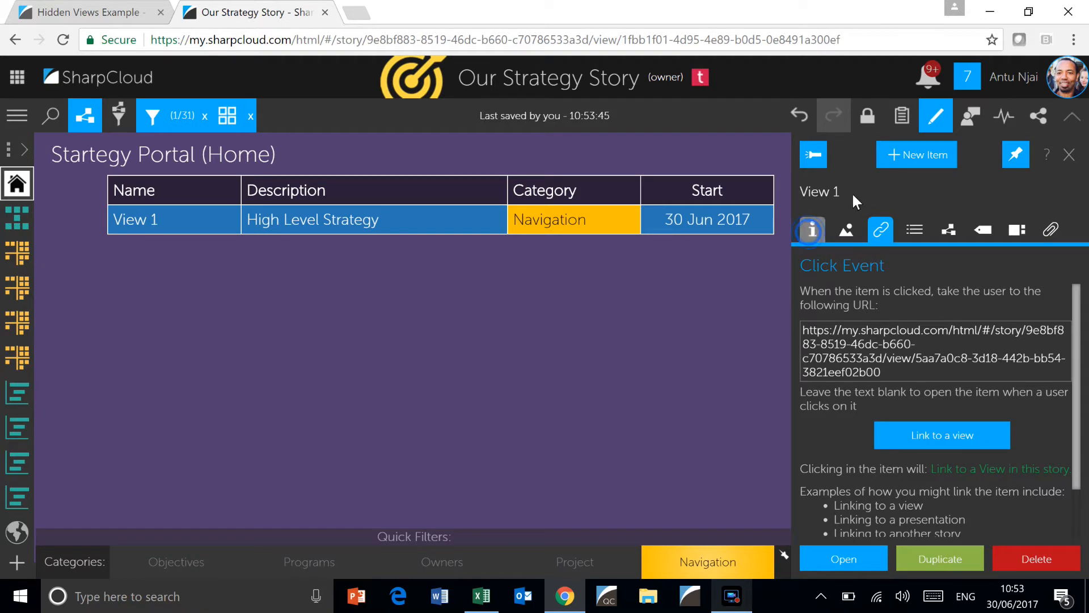
pyautogui.click(908, 155)
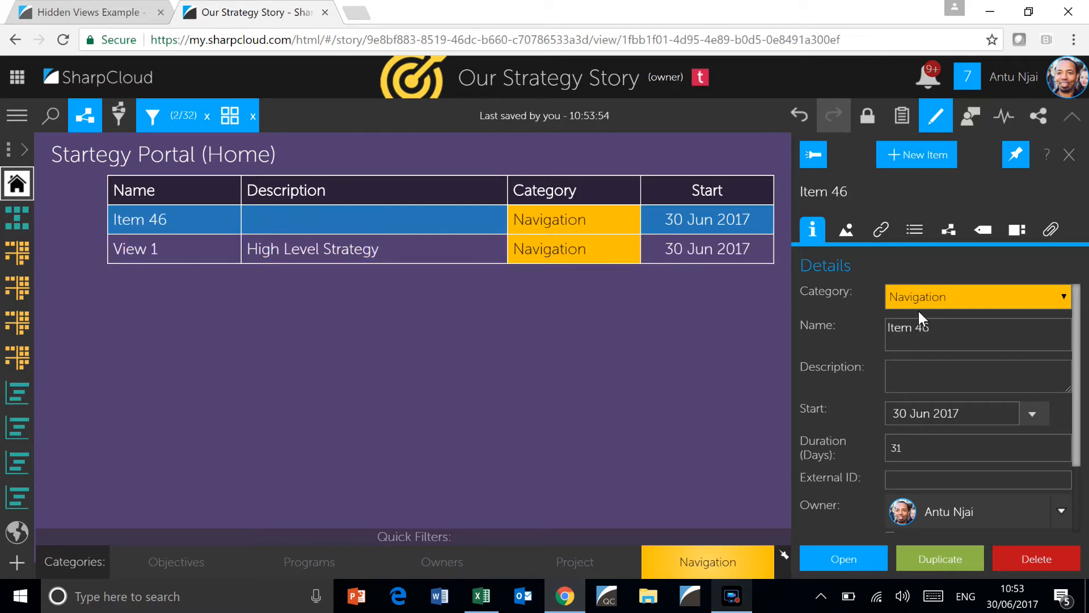
pyautogui.write('s')
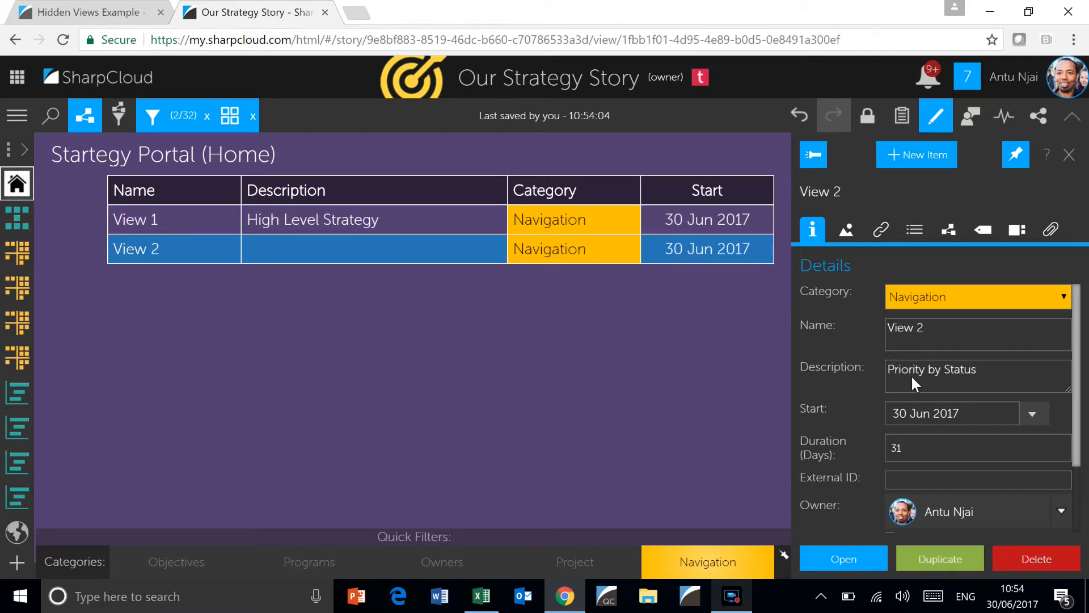
# Link the View 2 item's click event to the "Program & Project - Status by Priority" view and close item editing
pyautogui.click(882, 229)
pyautogui.click(920, 435)
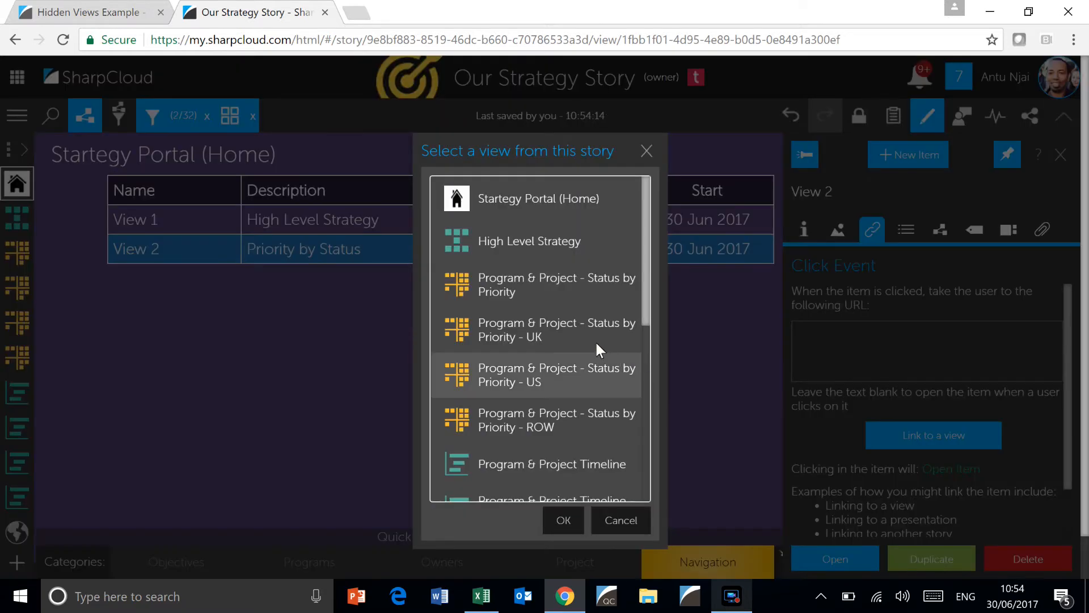
pyautogui.click(493, 291)
pyautogui.click(563, 519)
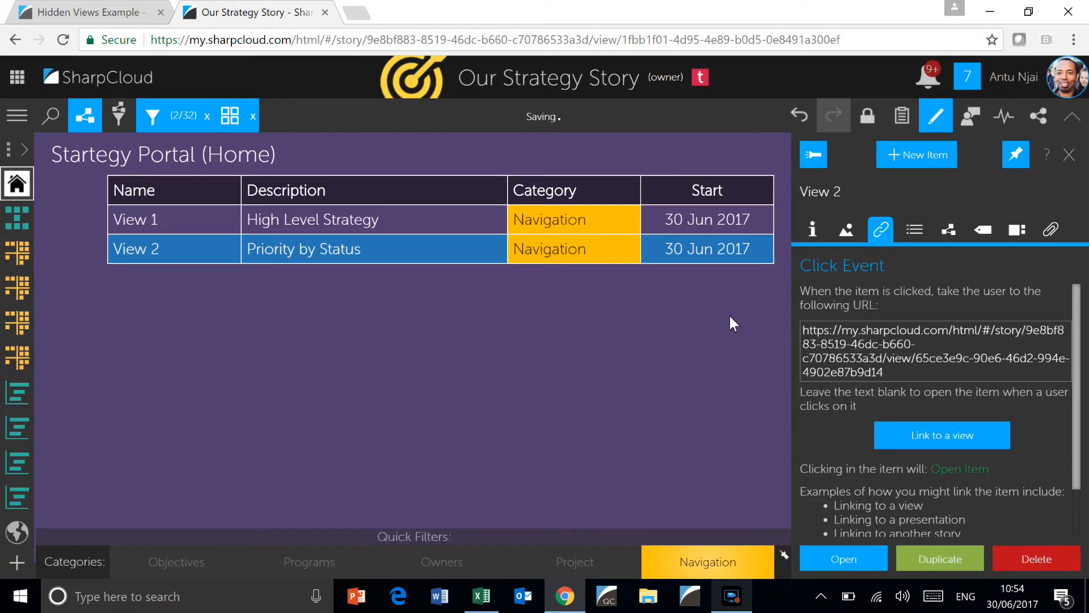
pyautogui.click(937, 118)
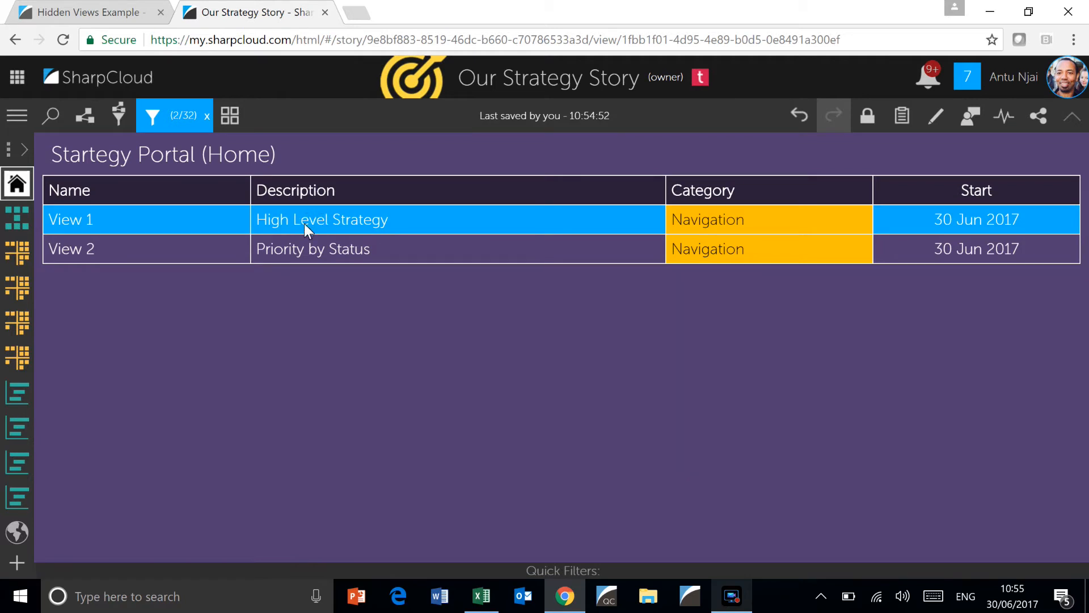
# Test the View 1 link in the table and return to the Startegy Portal (Home) view
pyautogui.click(329, 219)
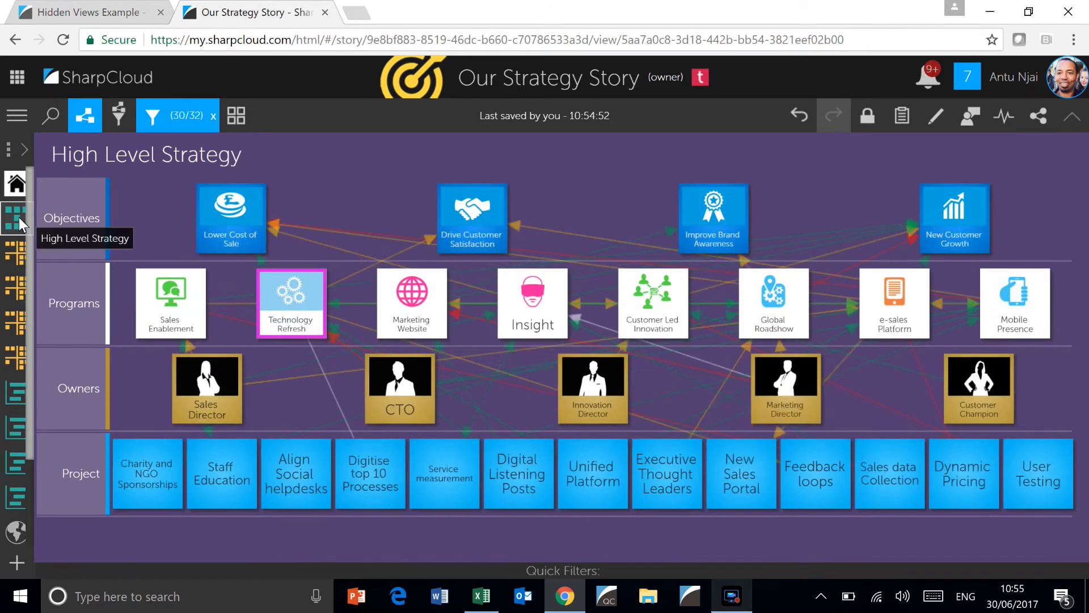
pyautogui.click(17, 184)
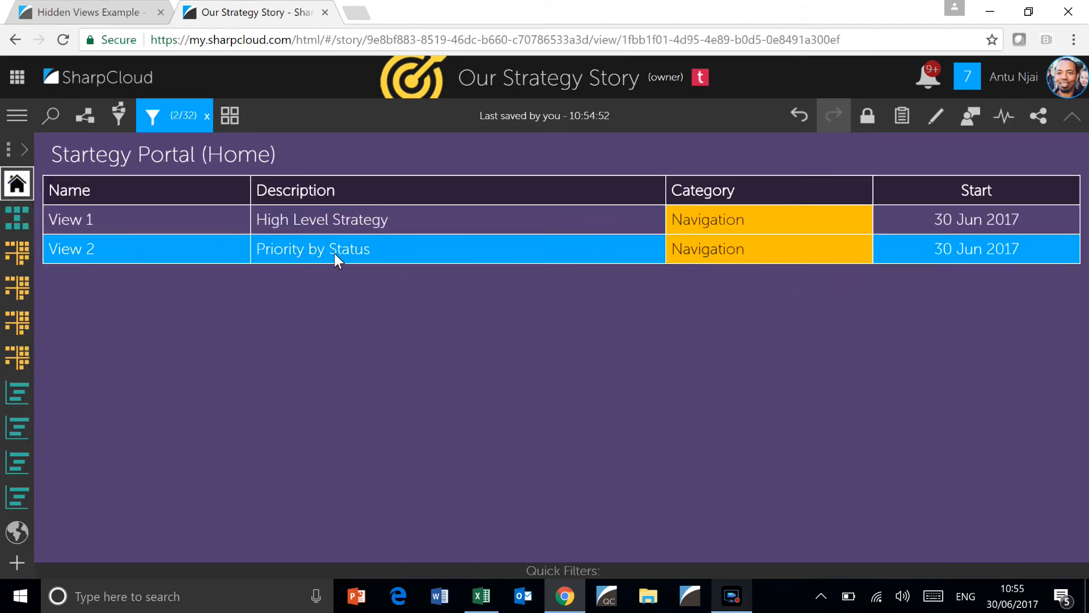
# Test the View 2 link in the table and return to the Startegy Portal (Home) view
pyautogui.click(334, 253)
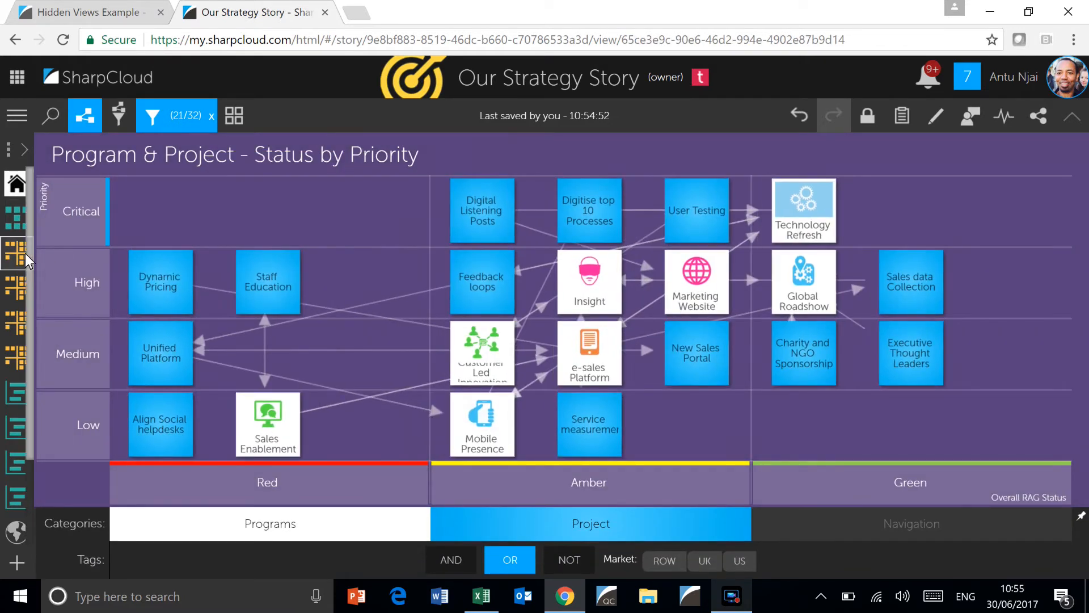
pyautogui.click(17, 187)
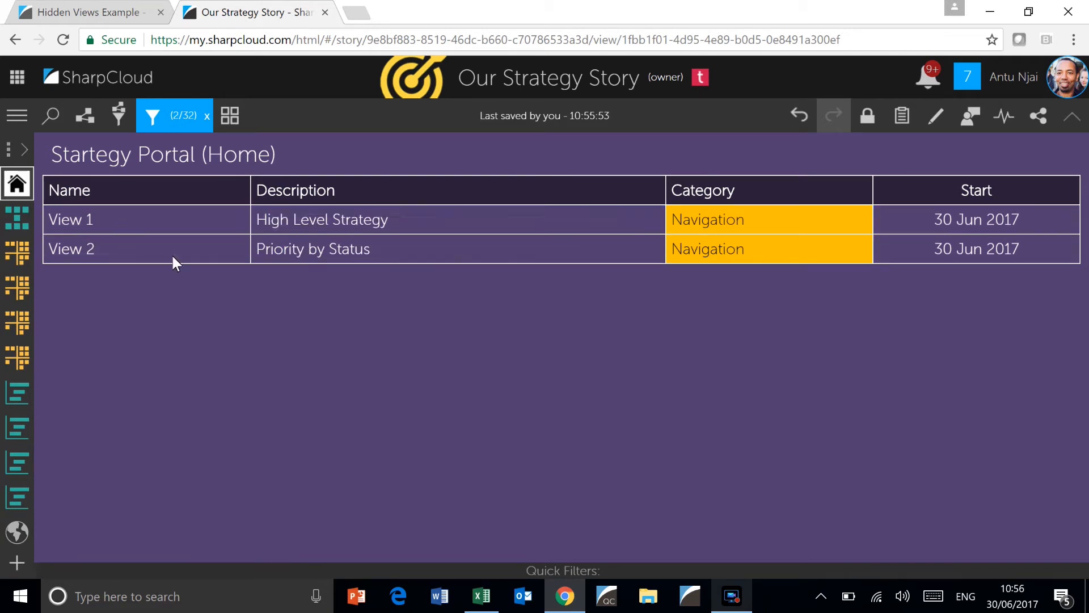
# Hide the High Level Strategy and "Program & Project - Status by Priority" views from the view list, then return to the Startegy Portal (Home) view
pyautogui.click(27, 148)
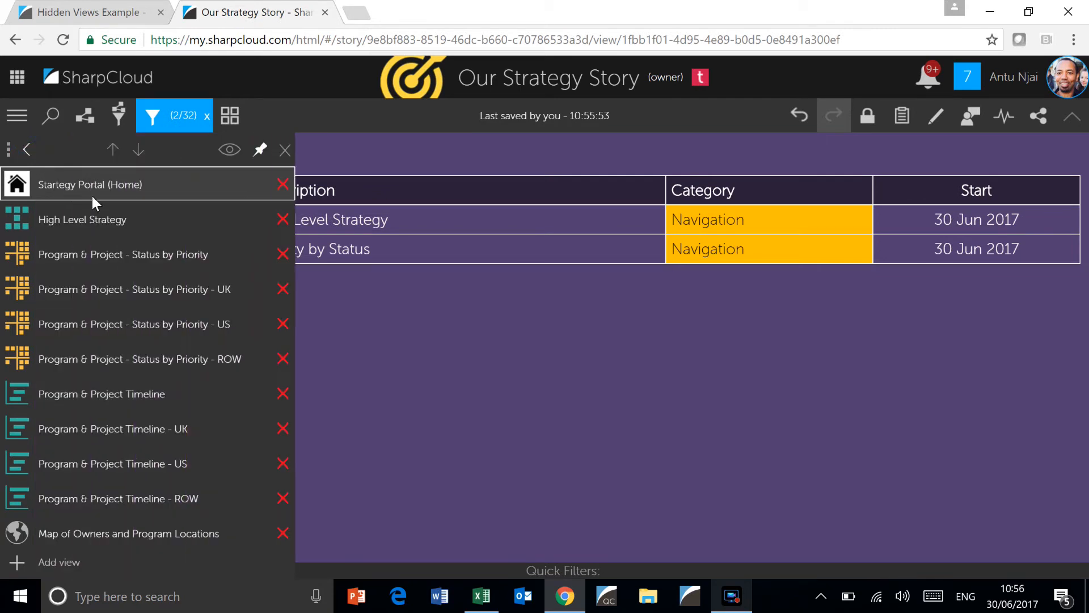
pyautogui.click(229, 150)
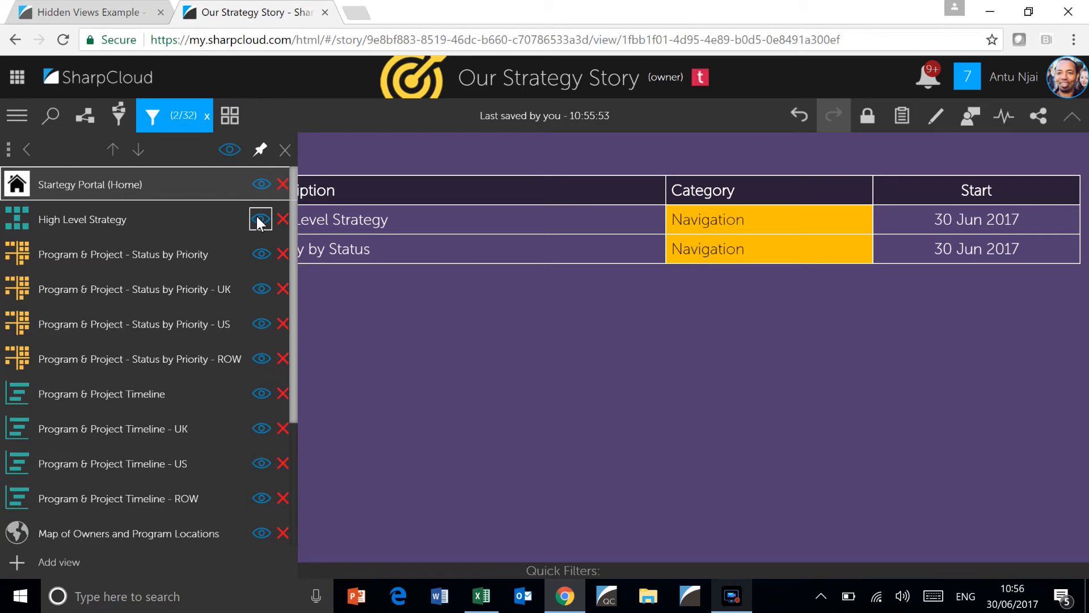
pyautogui.click(260, 149)
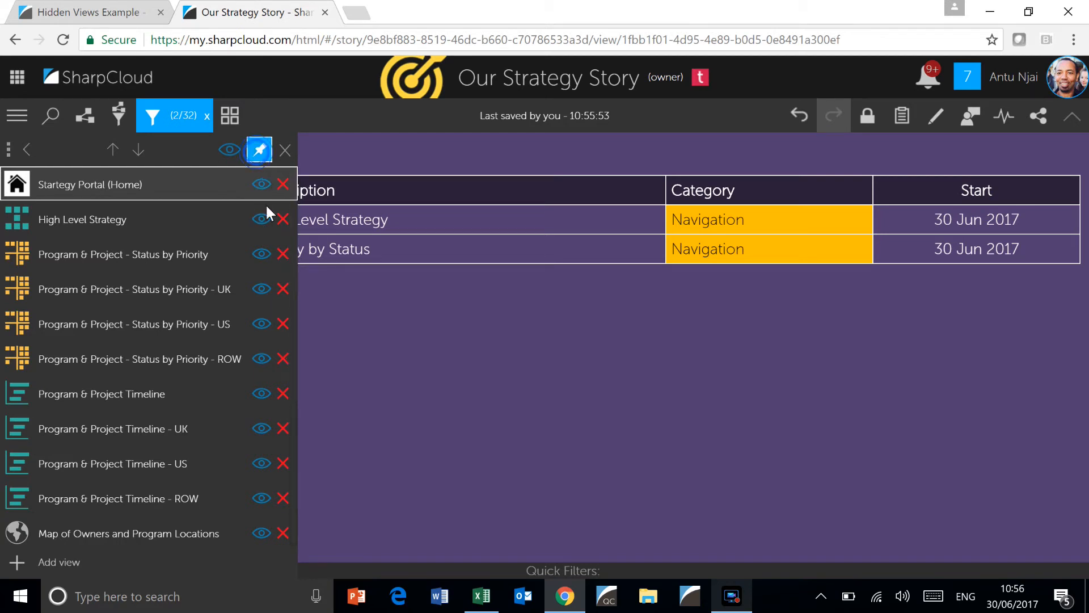
pyautogui.click(261, 253)
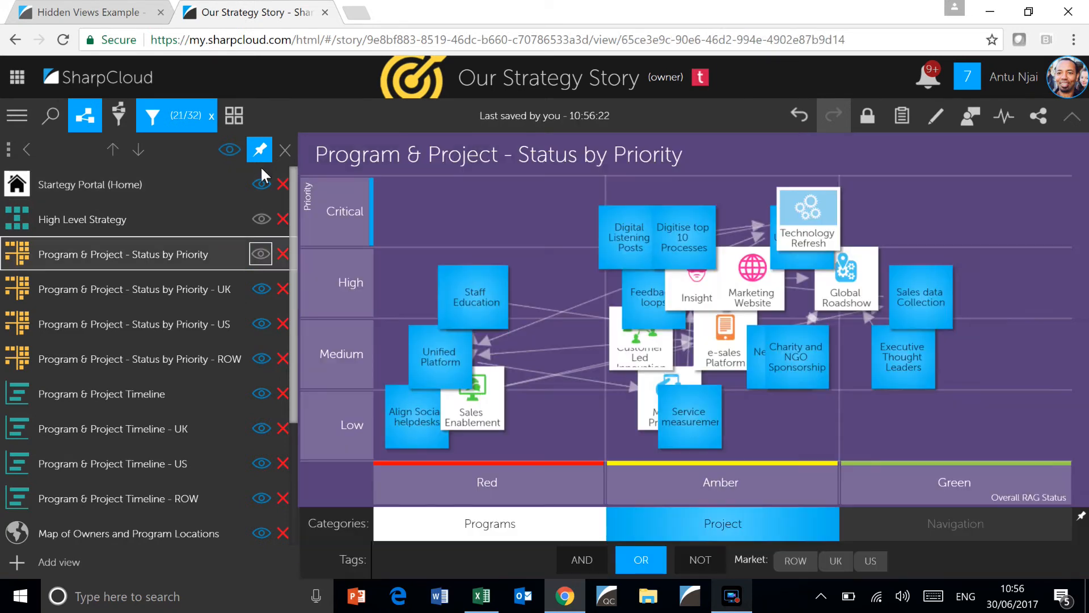
pyautogui.click(260, 152)
pyautogui.click(229, 152)
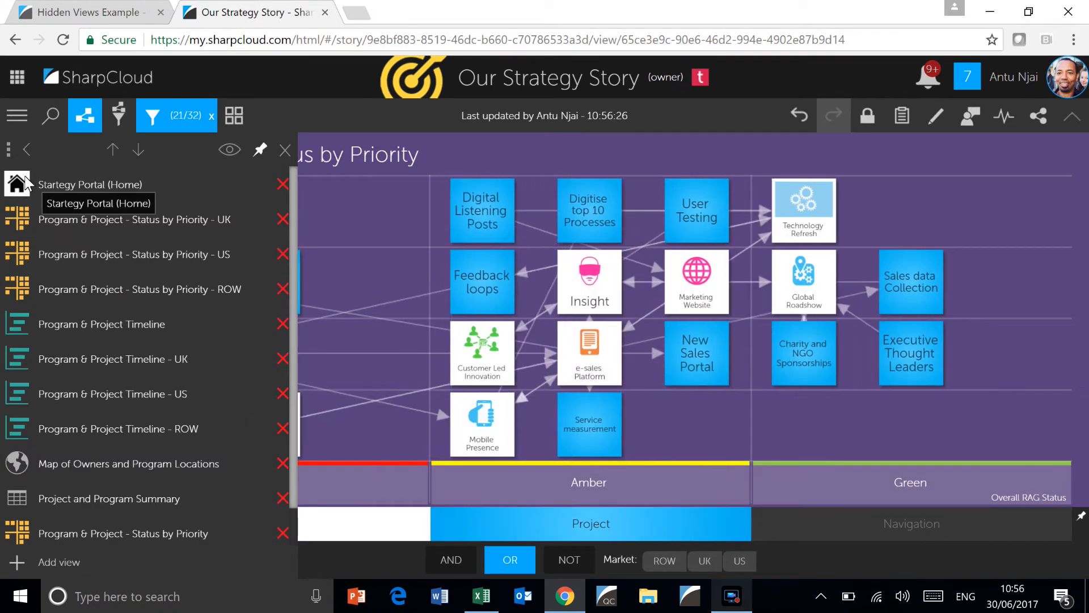
pyautogui.click(26, 150)
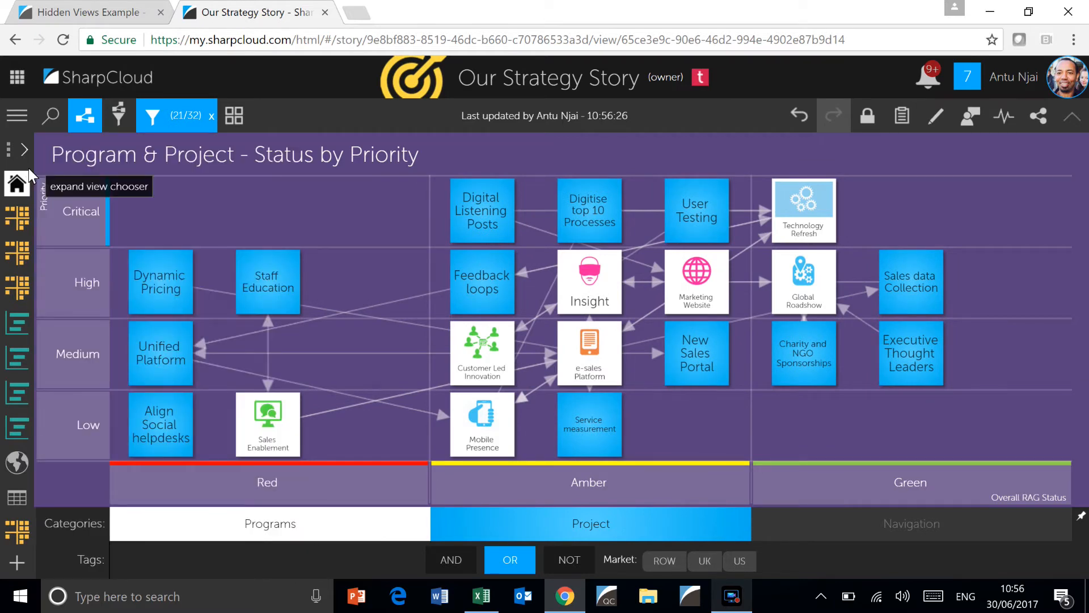
pyautogui.click(17, 186)
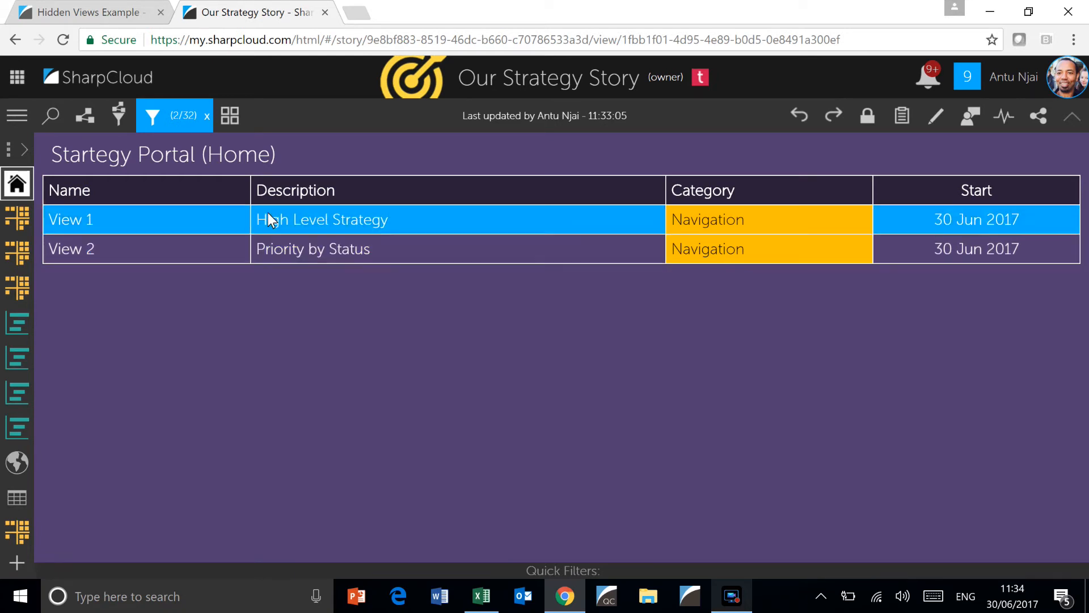
# Add the Contact for More Information, Report Order, Report Status and Reports columns to the home table's selected columns
pyautogui.click(231, 117)
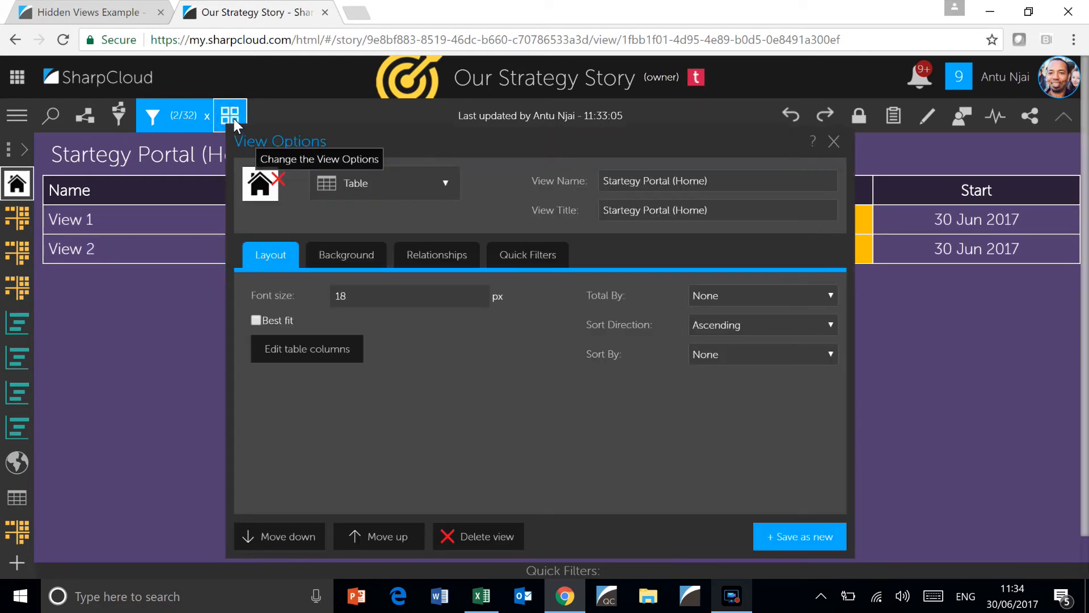
pyautogui.click(342, 345)
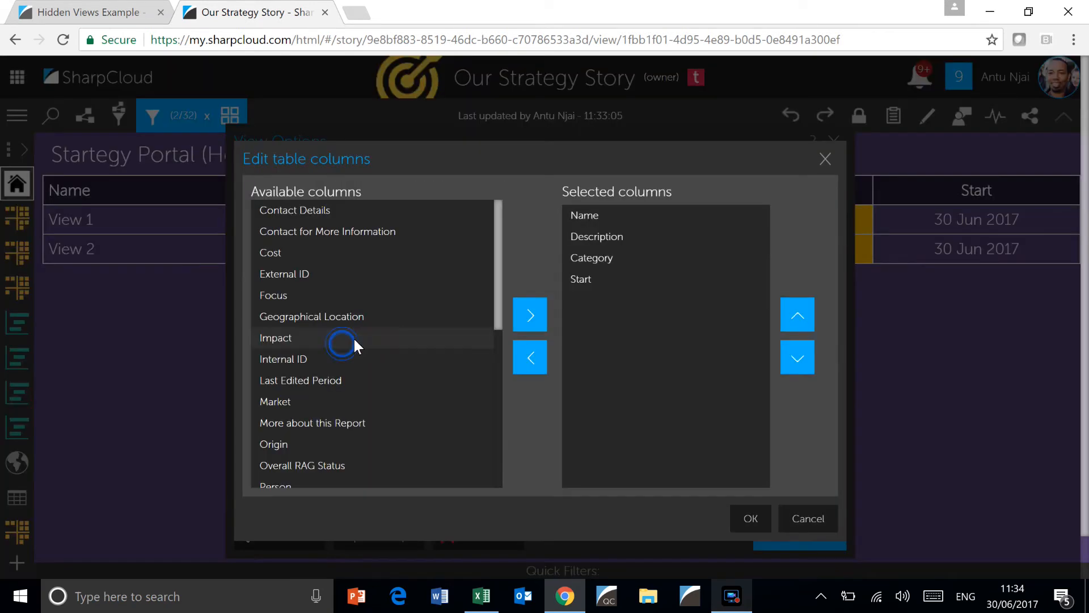
pyautogui.click(377, 230)
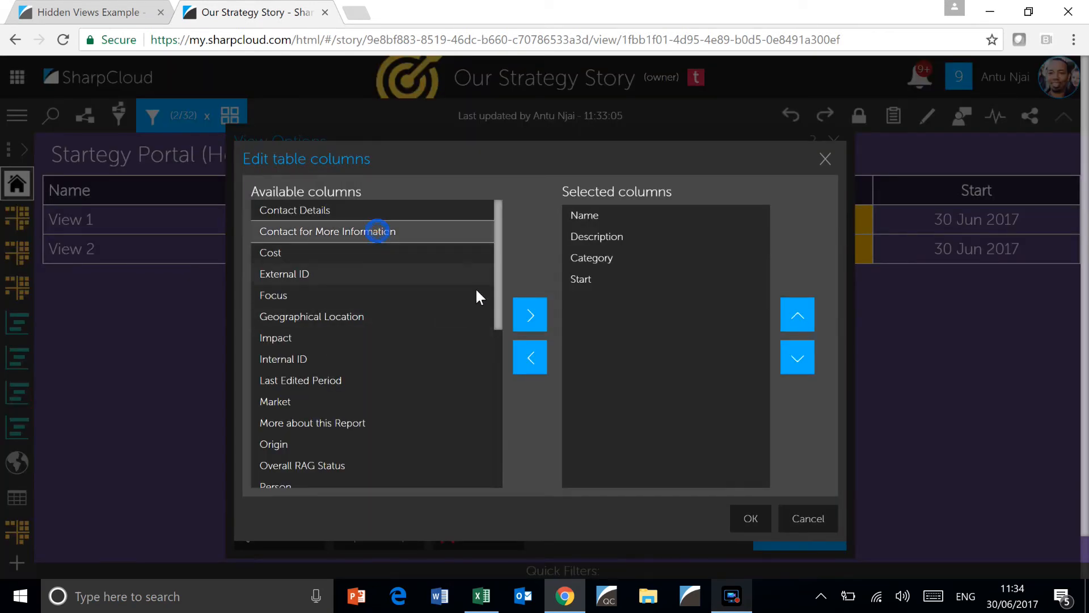
pyautogui.click(528, 313)
pyautogui.scroll(-2, 358, 354)
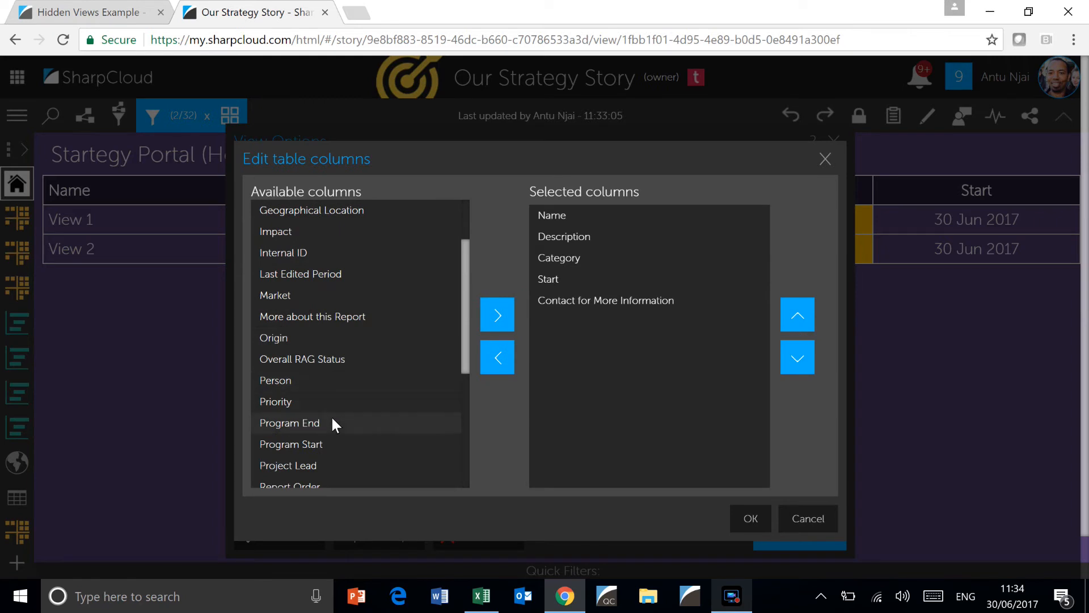
pyautogui.scroll(-2, 334, 387)
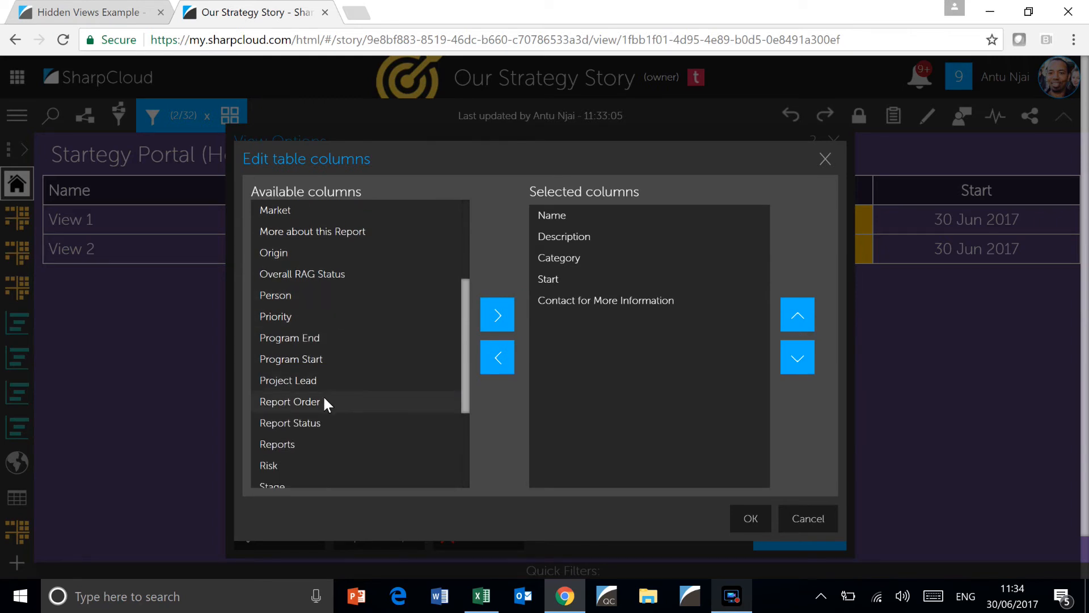
pyautogui.click(322, 401)
pyautogui.click(492, 316)
pyautogui.click(501, 316)
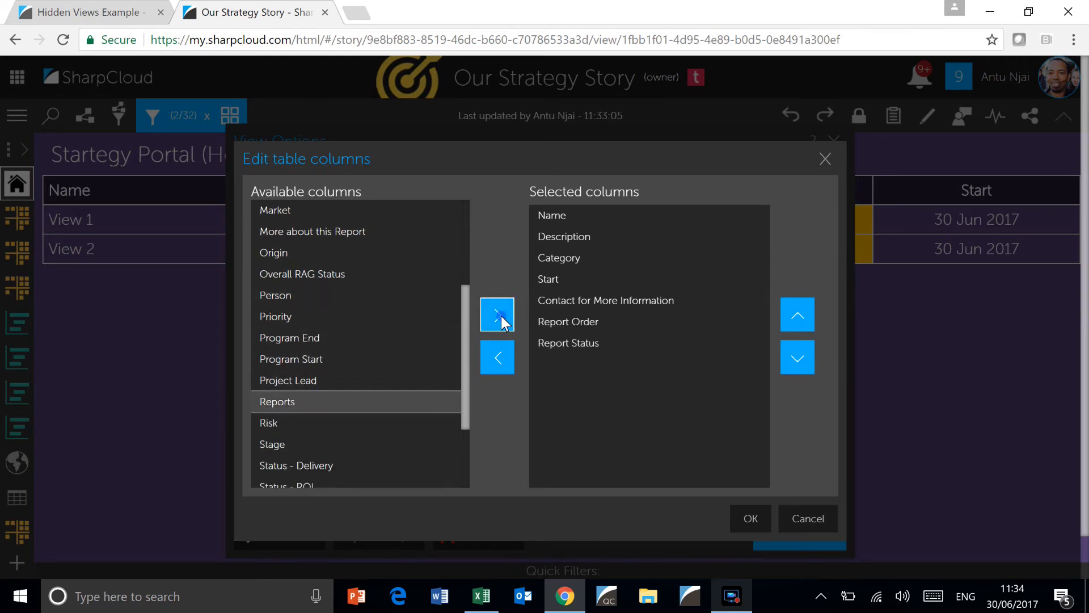
pyautogui.click(502, 316)
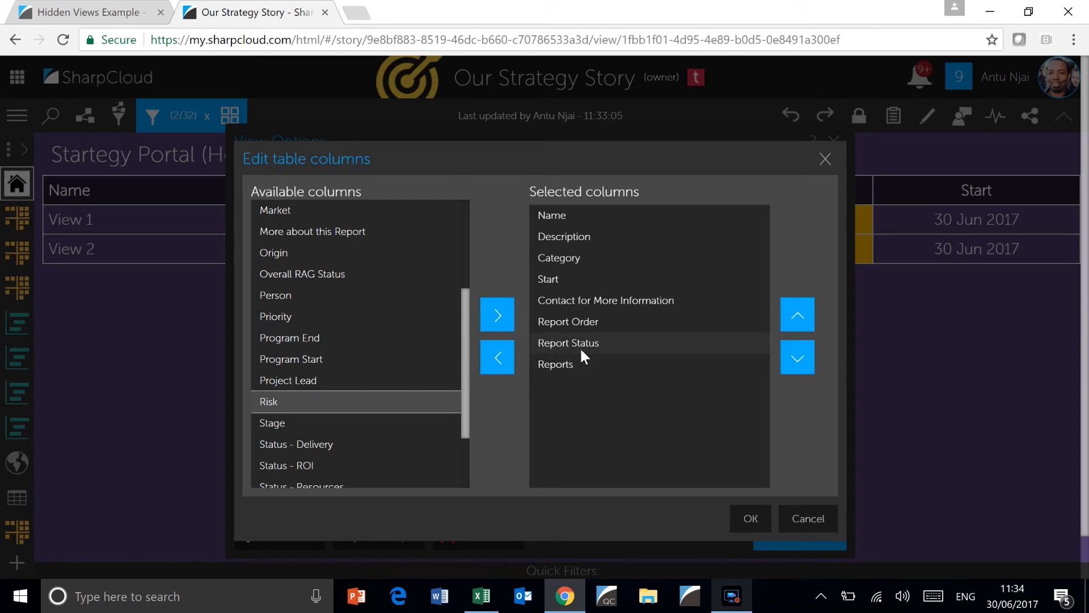
# Move the Report Order column ahead of Name so that it comes first in the table
pyautogui.click(584, 319)
pyautogui.click(796, 315)
pyautogui.click(797, 315)
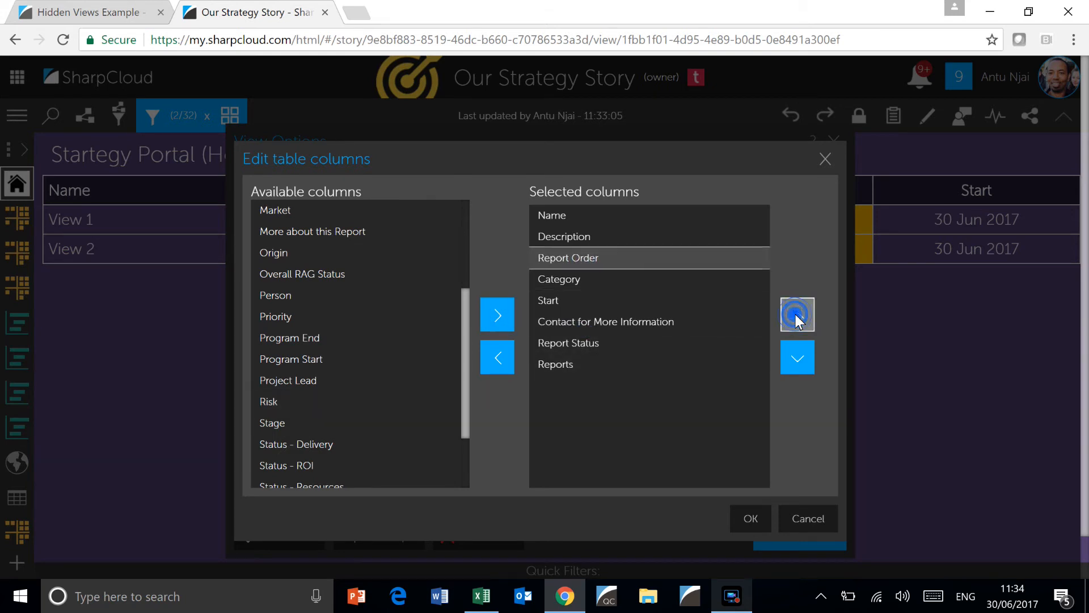
pyautogui.click(796, 315)
pyautogui.click(796, 314)
# Remove the Start and Category columns from the table and save the view changes
pyautogui.click(561, 296)
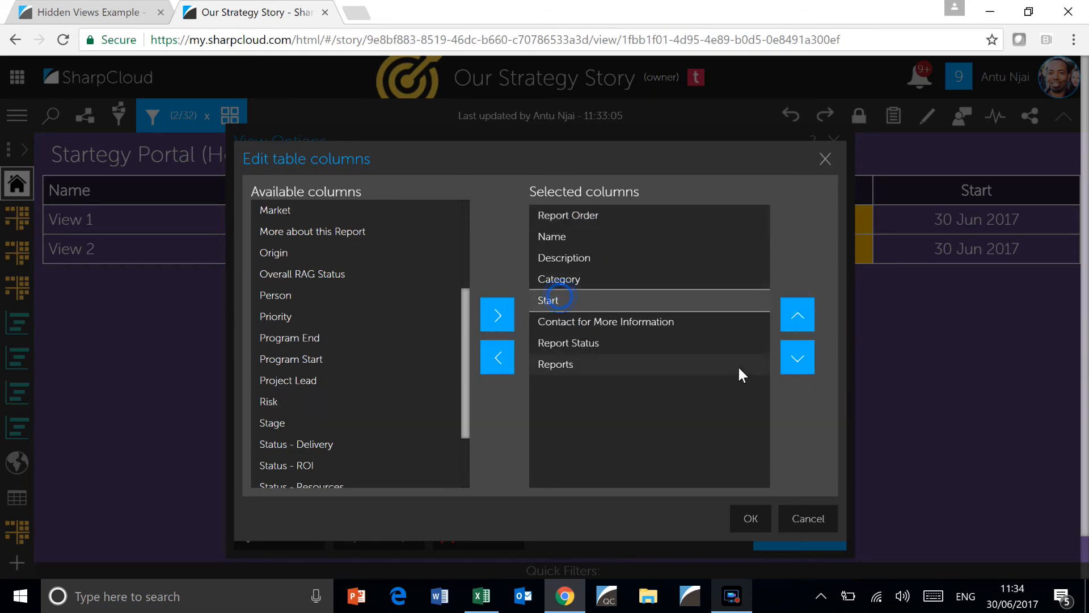
pyautogui.click(489, 342)
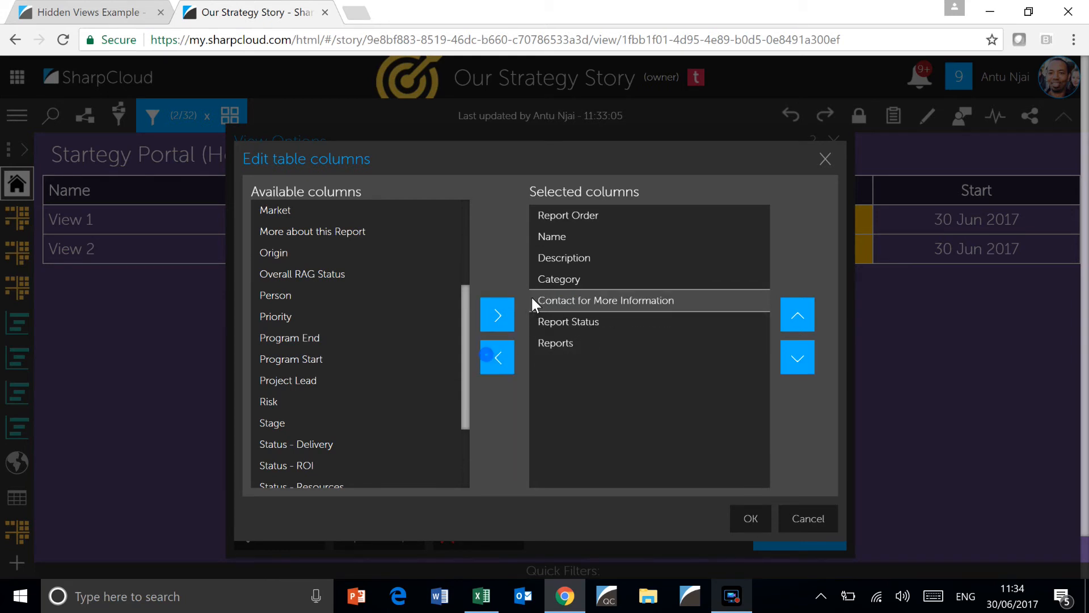
pyautogui.click(503, 357)
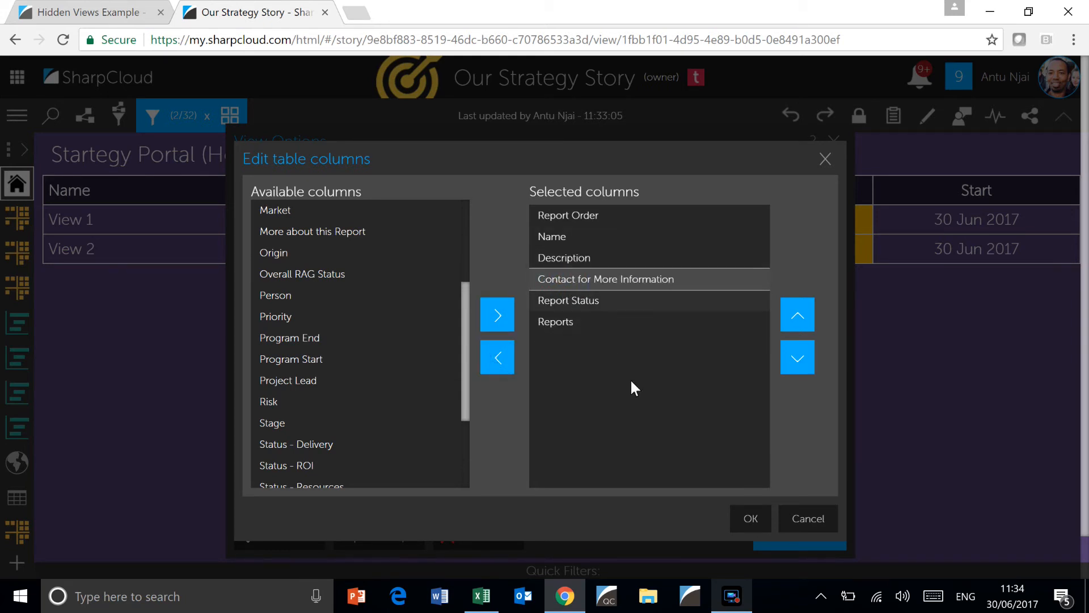
pyautogui.click(746, 518)
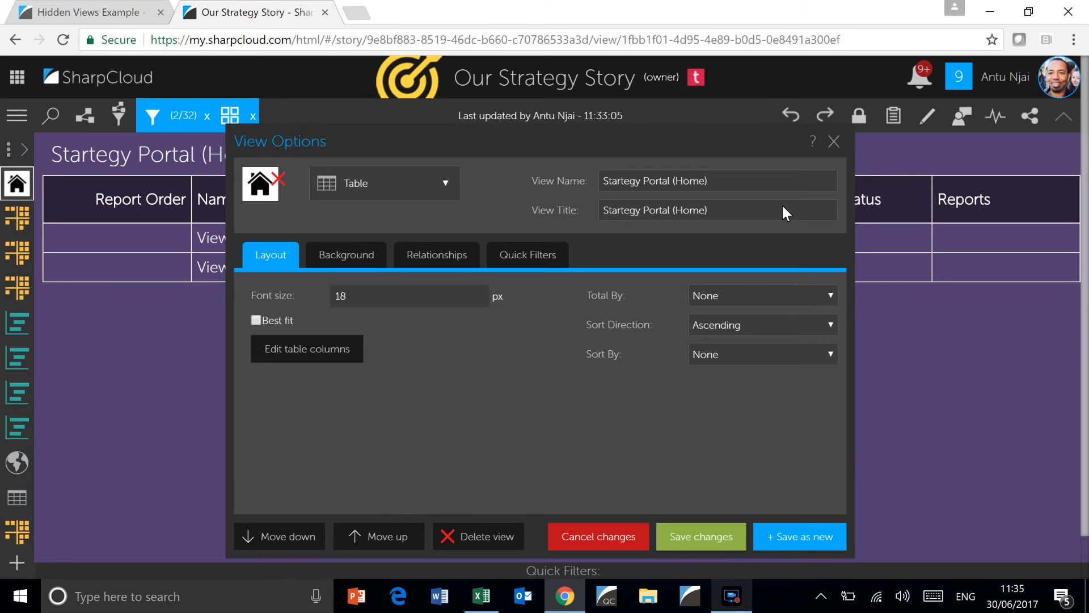
pyautogui.click(732, 536)
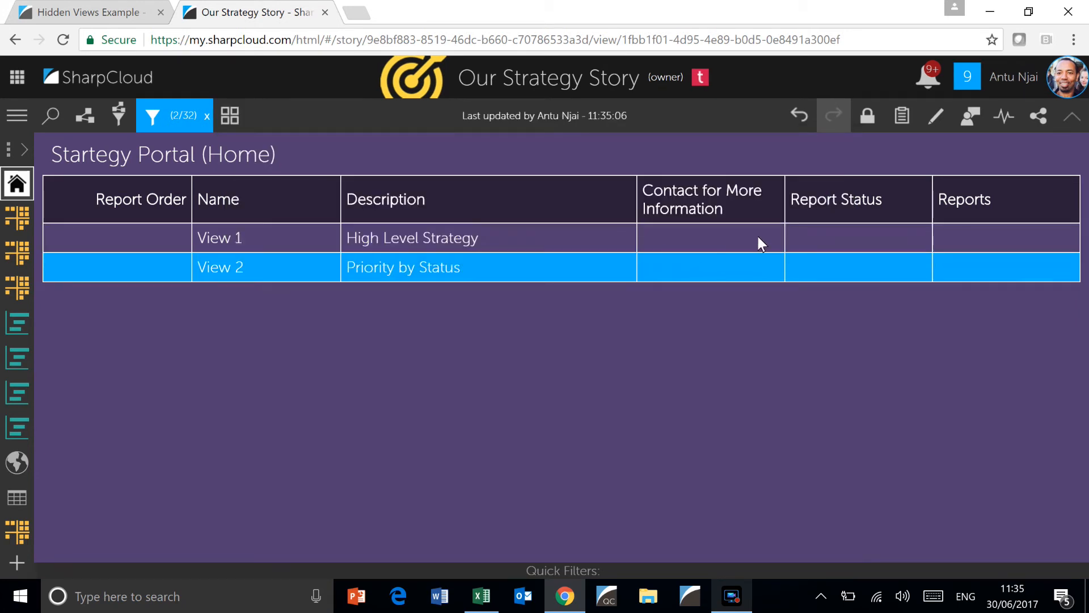
# Open the View 1 item's attributes, set Report Order to 1 and enter the contact's full name in Contact for More Information
pyautogui.click(934, 118)
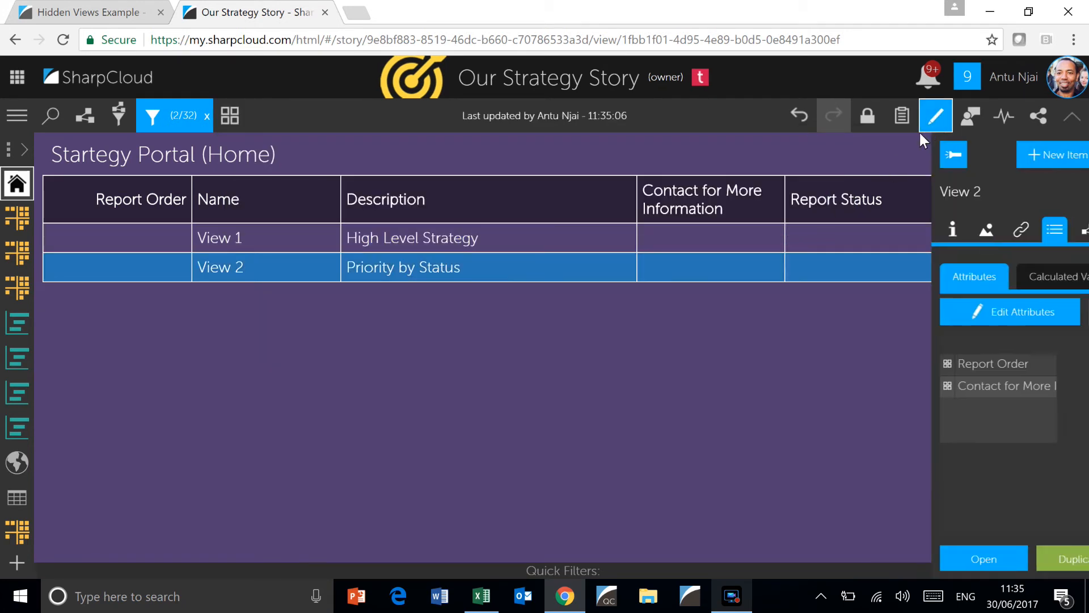
pyautogui.click(569, 239)
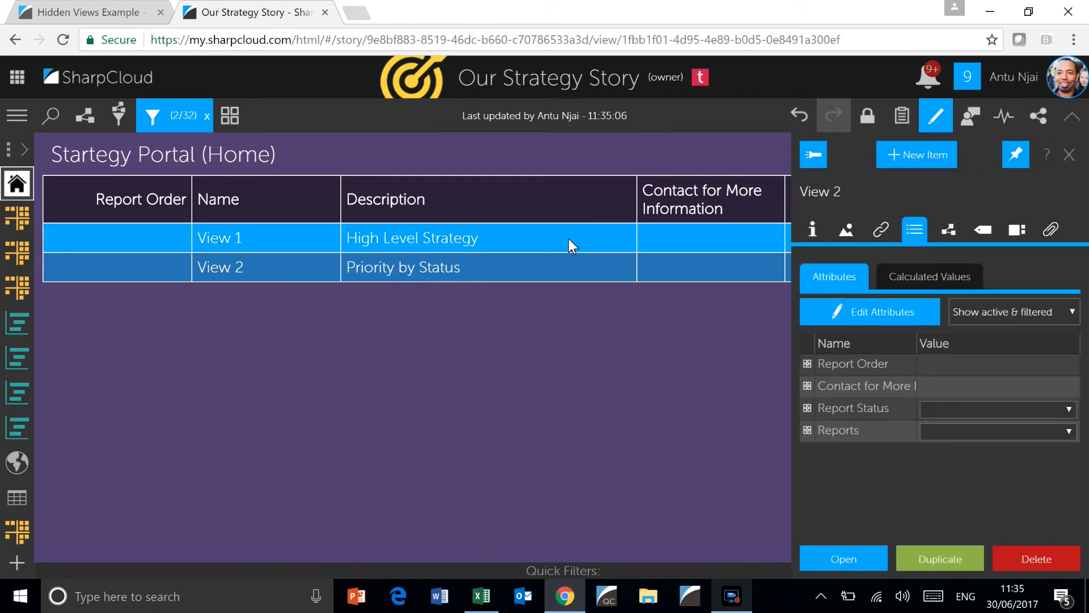
pyautogui.click(1050, 306)
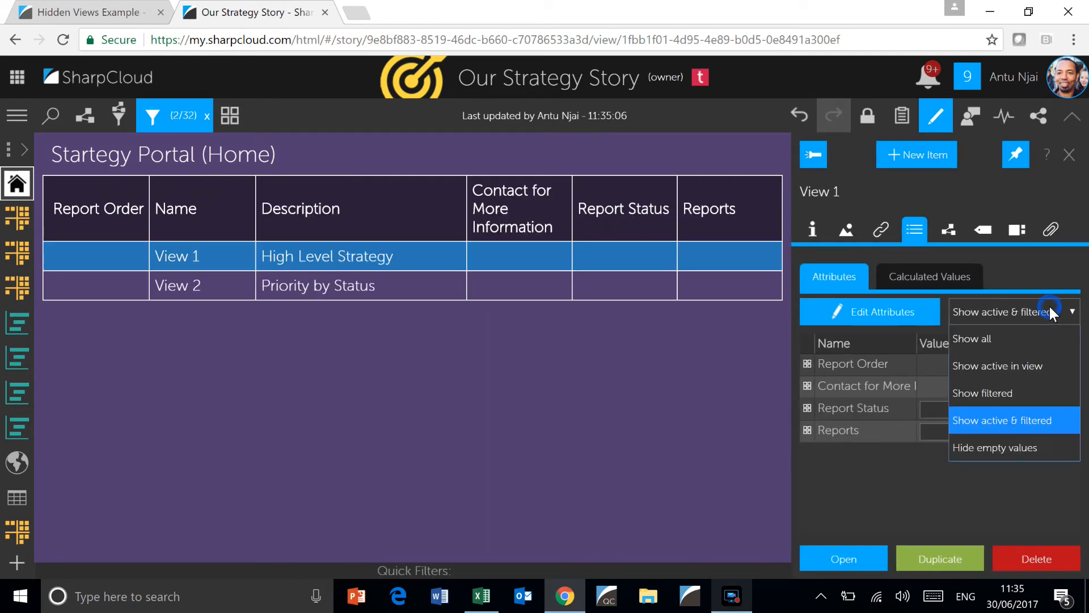
pyautogui.click(1048, 305)
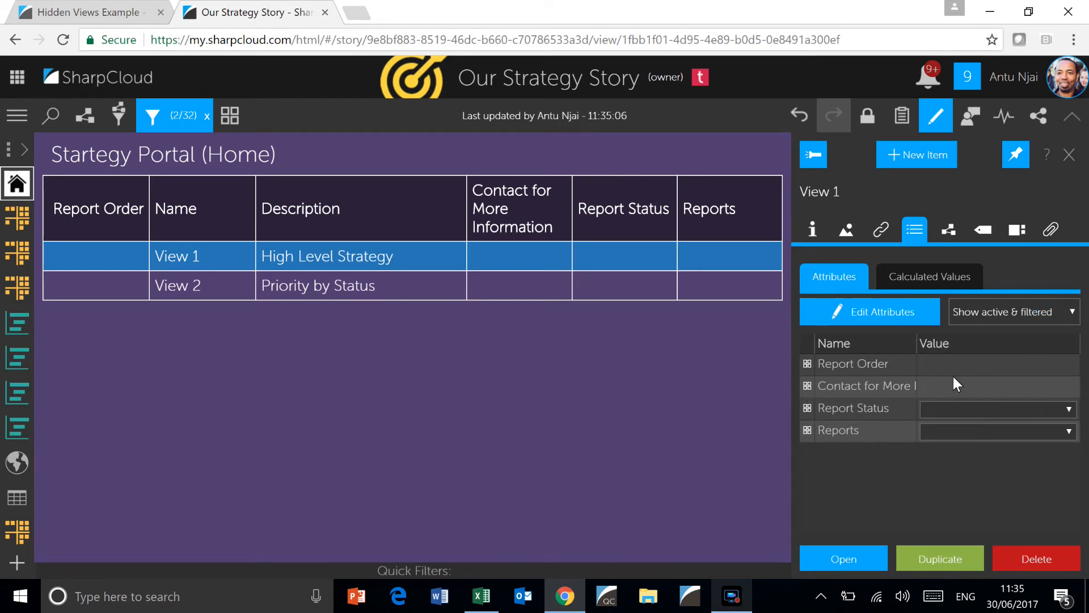
pyautogui.click(1016, 363)
pyautogui.write('1')
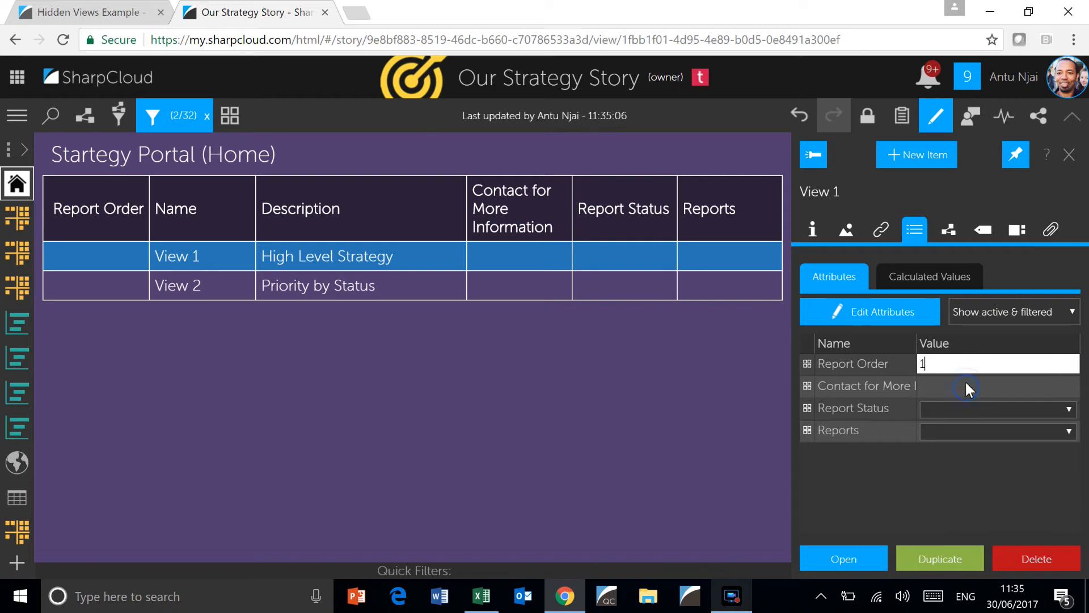
pyautogui.click(966, 386)
# Set View 1's Report Status to GREEN and its Reports attribute to Consolidated
pyautogui.click(992, 407)
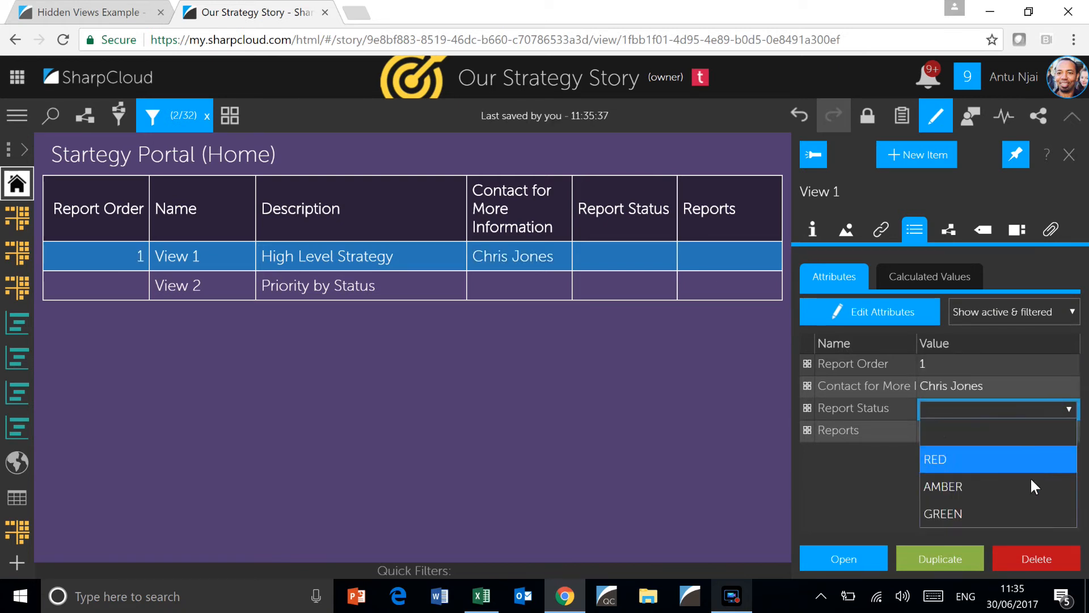
pyautogui.click(1015, 514)
pyautogui.click(1001, 432)
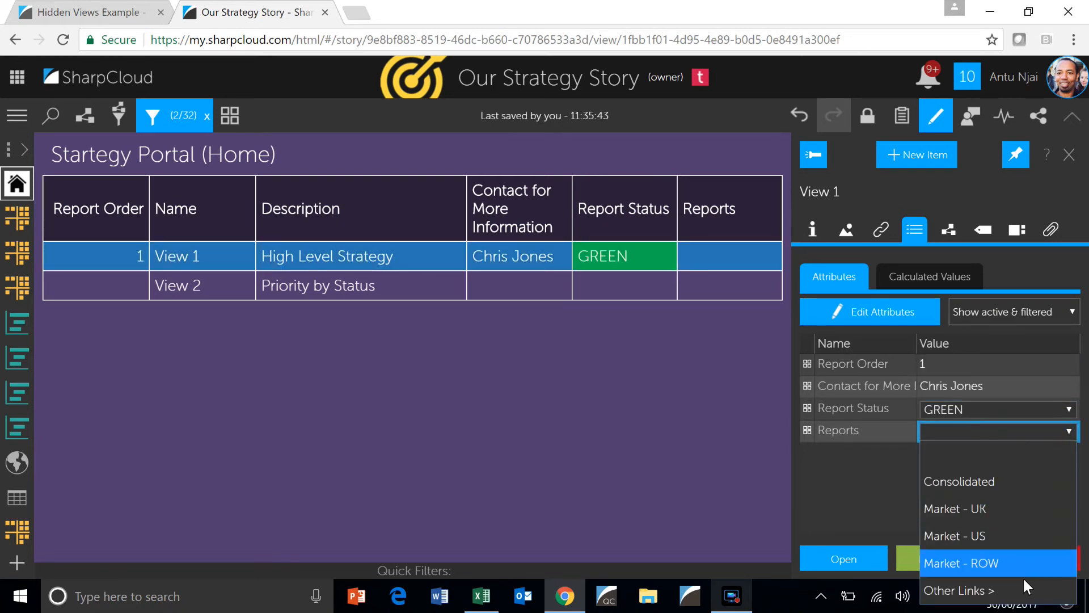
pyautogui.click(986, 485)
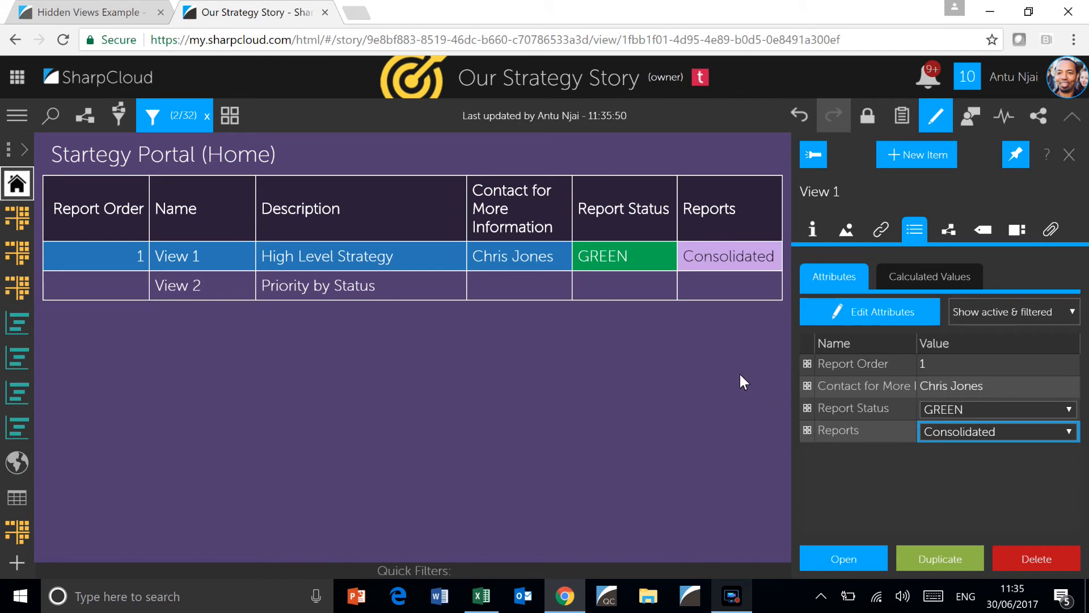
# Set the View 2 item's Report Order to 2 and enter its contact's full name in Contact for More Information
pyautogui.click(273, 286)
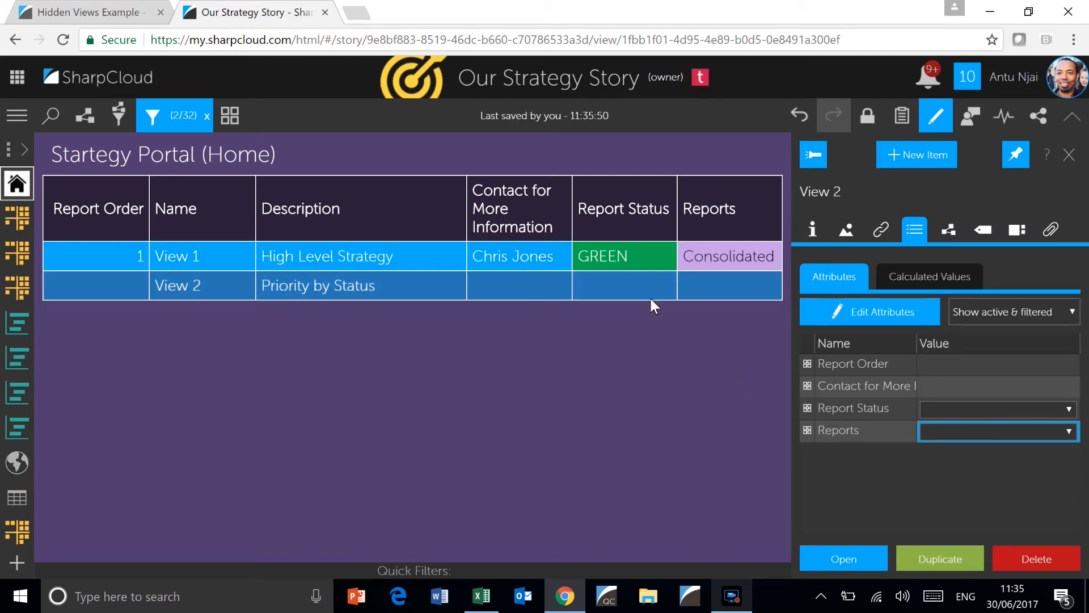
pyautogui.click(948, 373)
pyautogui.write('2')
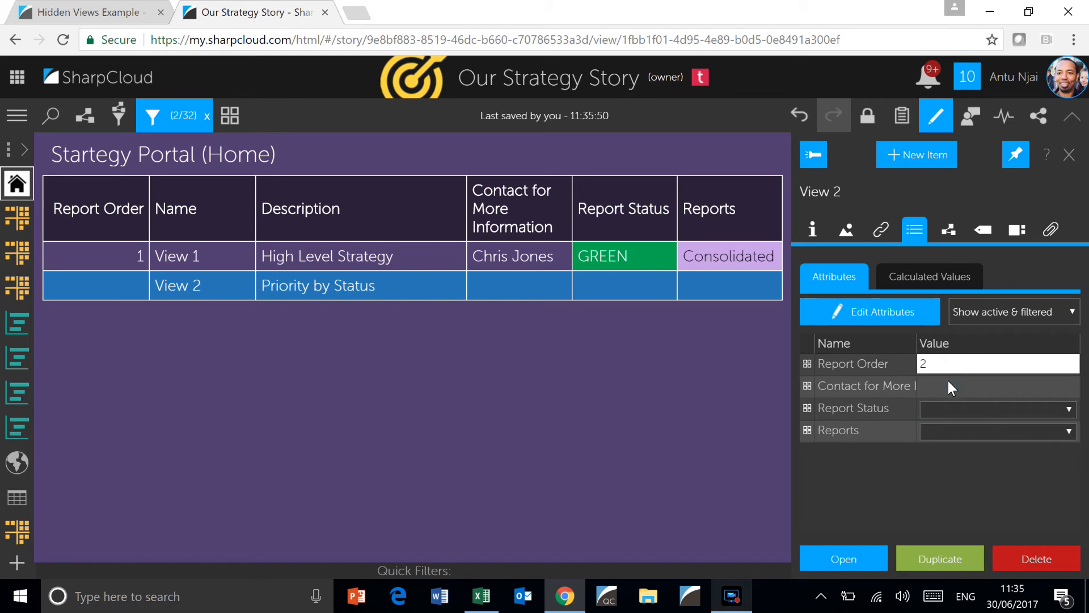
pyautogui.click(948, 382)
# Set View 2's Report Status to AMBER and Reports to Consolidated, then close item editing
pyautogui.click(995, 410)
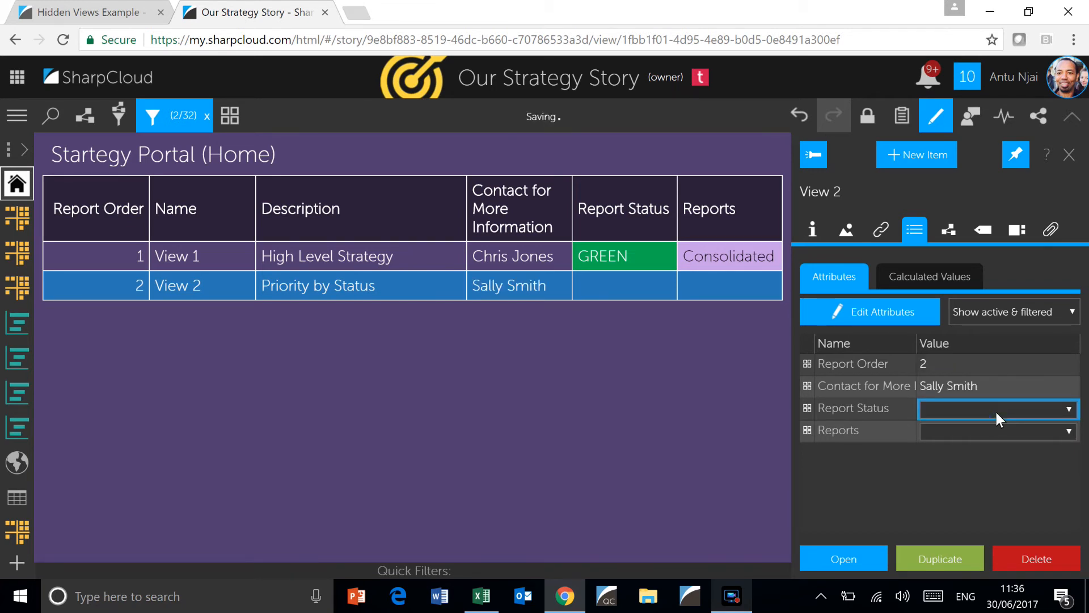
pyautogui.click(999, 487)
pyautogui.click(1060, 431)
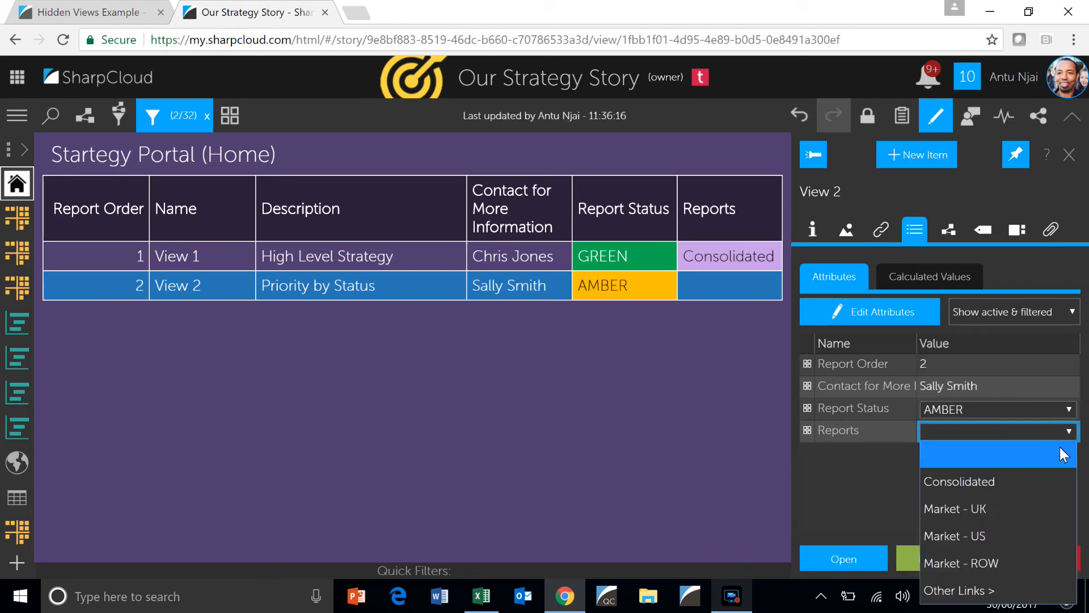
pyautogui.click(996, 476)
pyautogui.click(937, 117)
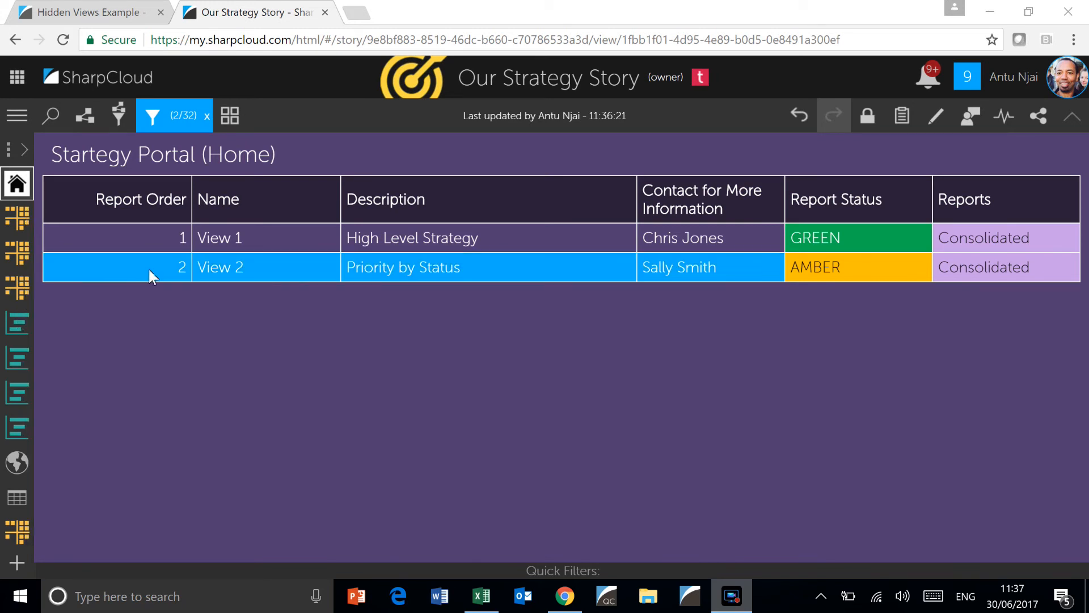
# Switch to the Hidden Views Example story, add Market - UK and Market - US to its Report Group filter, and switch both off again
pyautogui.click(90, 12)
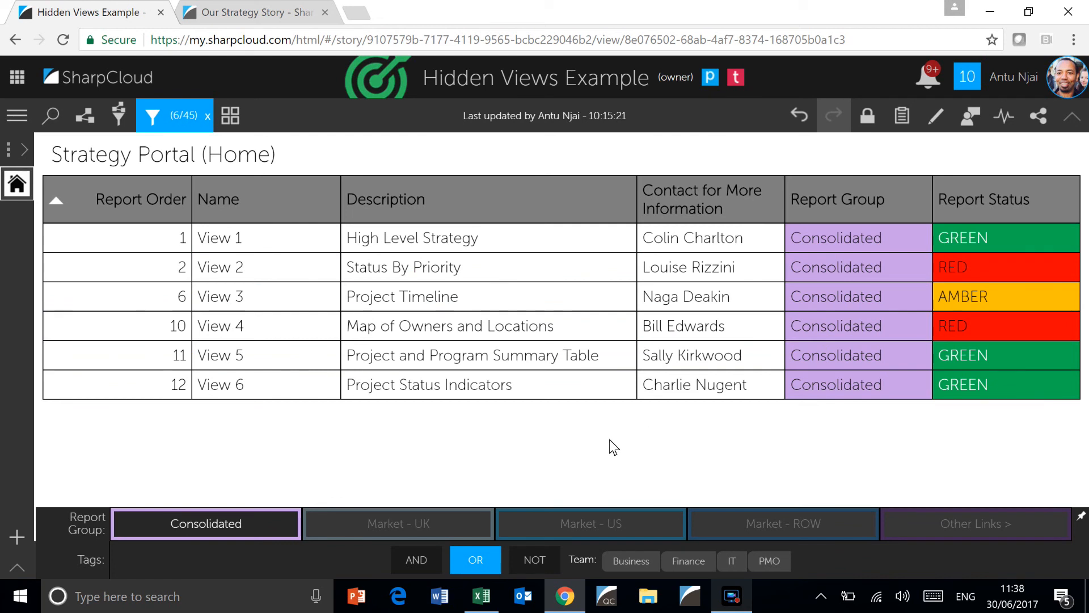
pyautogui.click(369, 517)
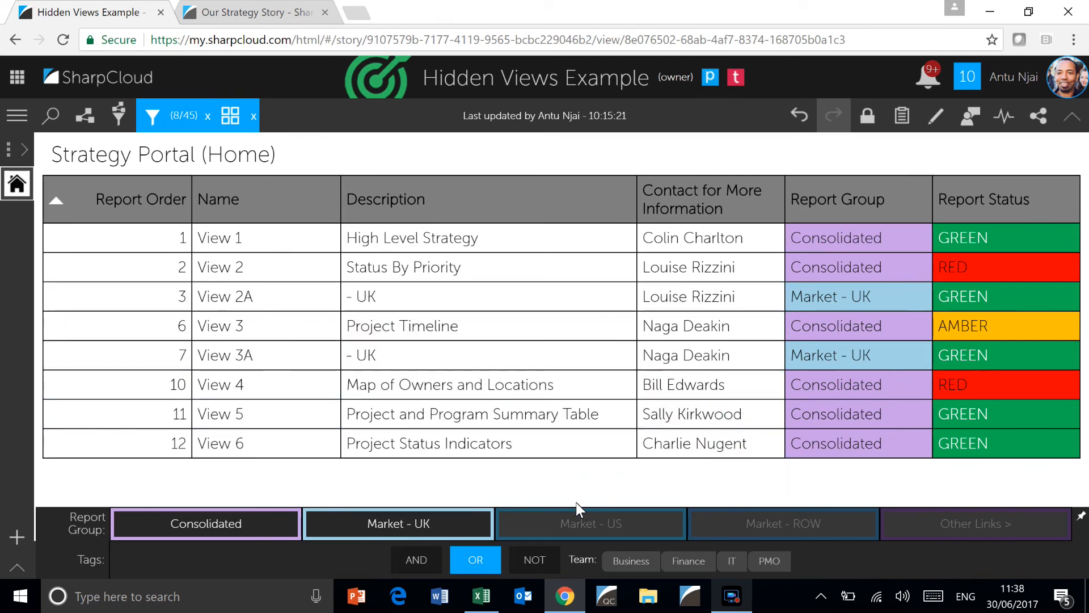
pyautogui.click(590, 516)
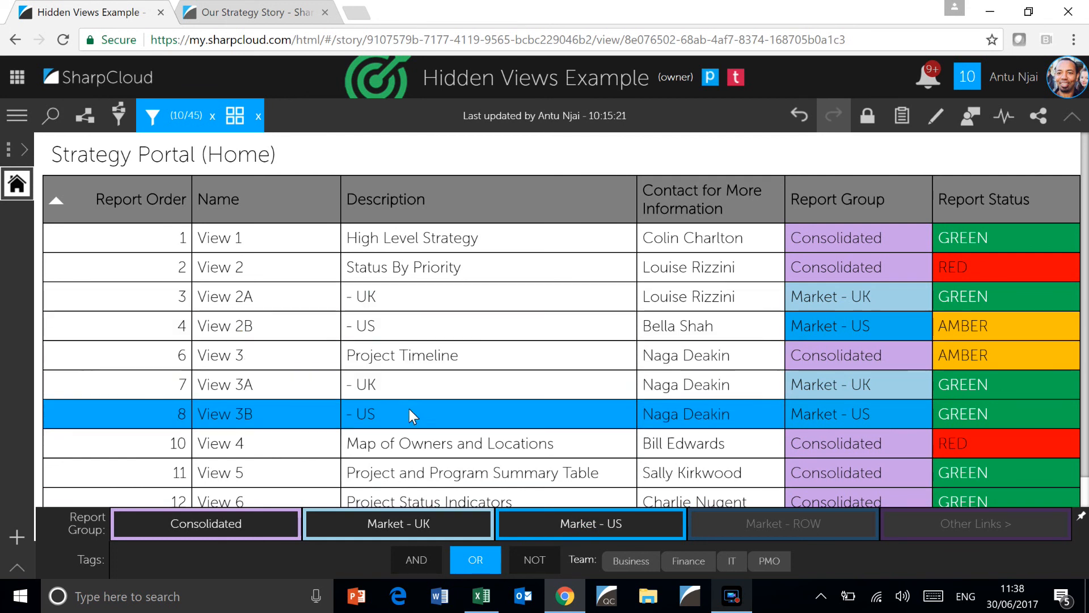
pyautogui.click(530, 517)
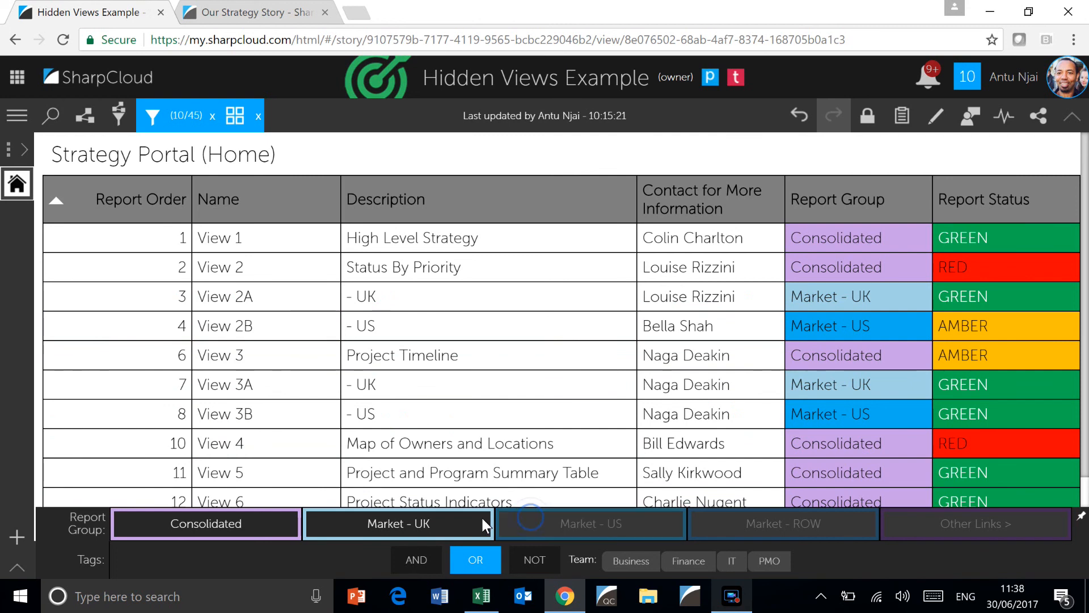
pyautogui.click(433, 521)
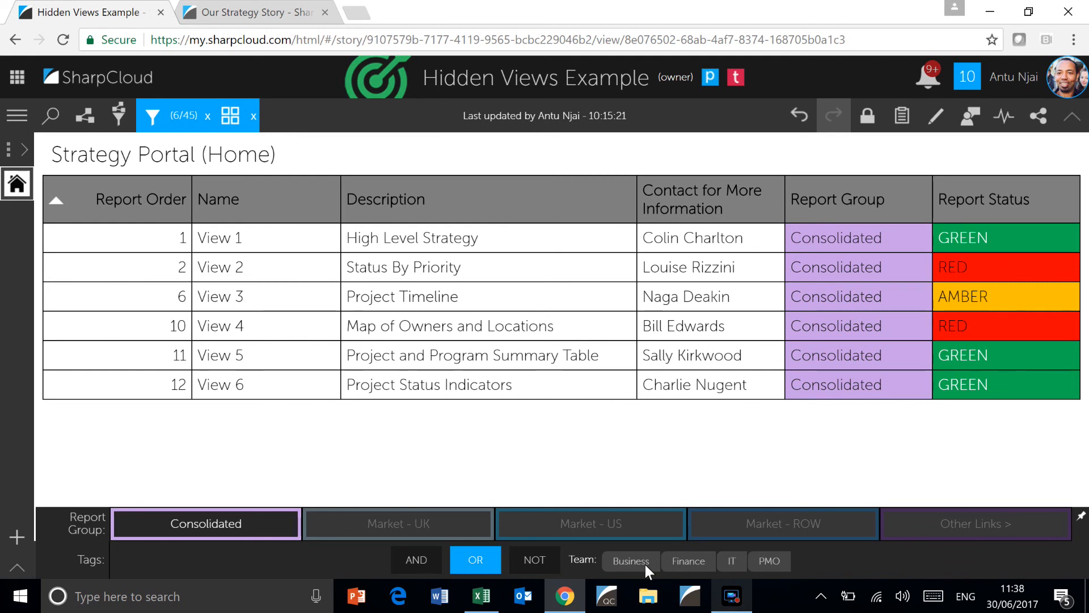
# Filter the Strategy Portal table by the PMO team tag and by the Business team tag in turn, clearing each one after viewing
pyautogui.click(771, 564)
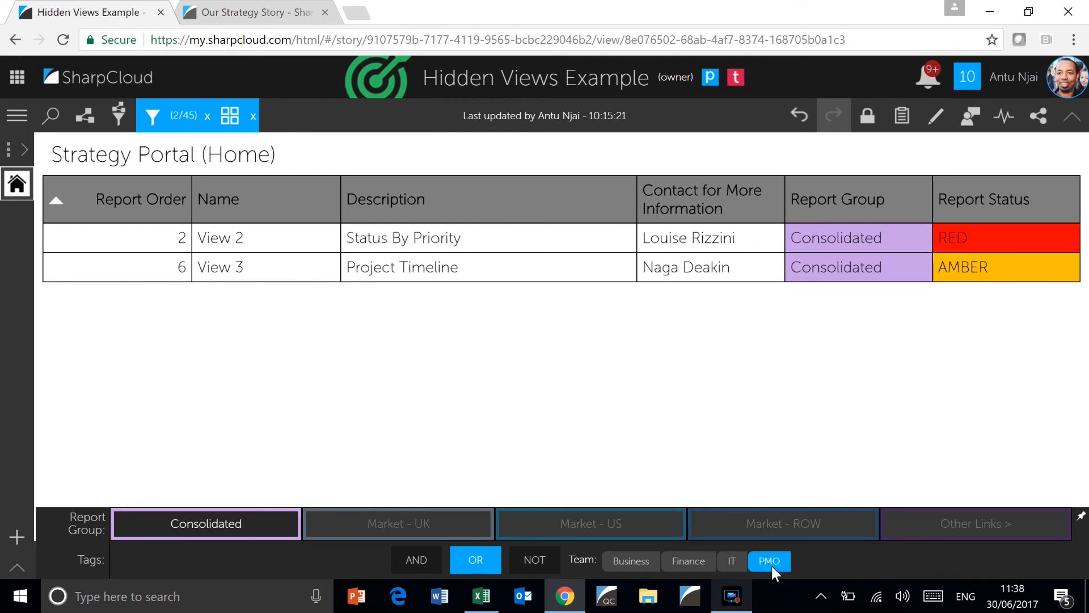
pyautogui.click(771, 564)
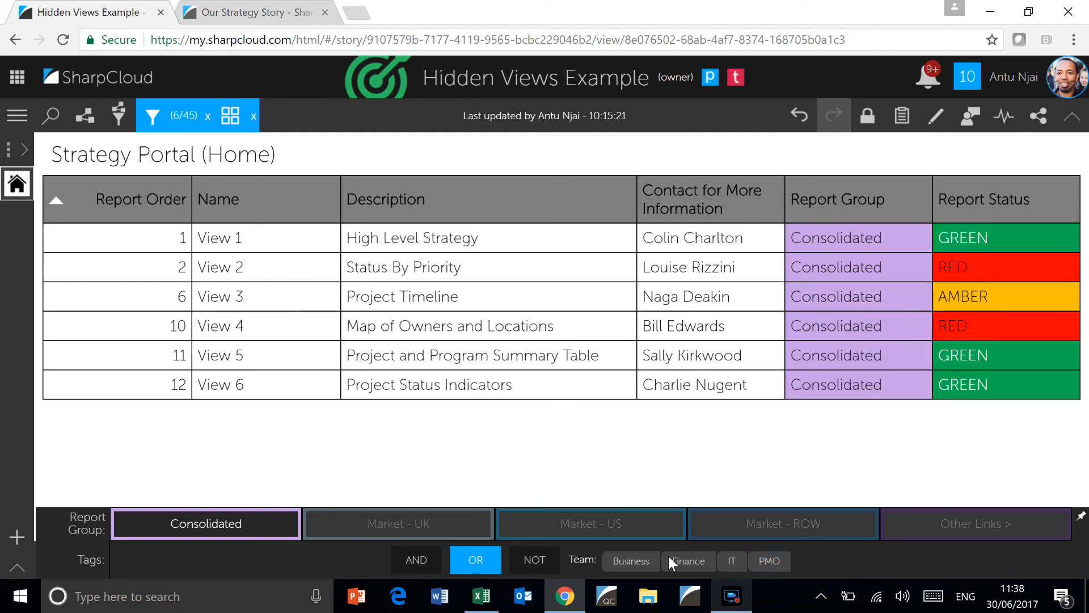
pyautogui.click(630, 559)
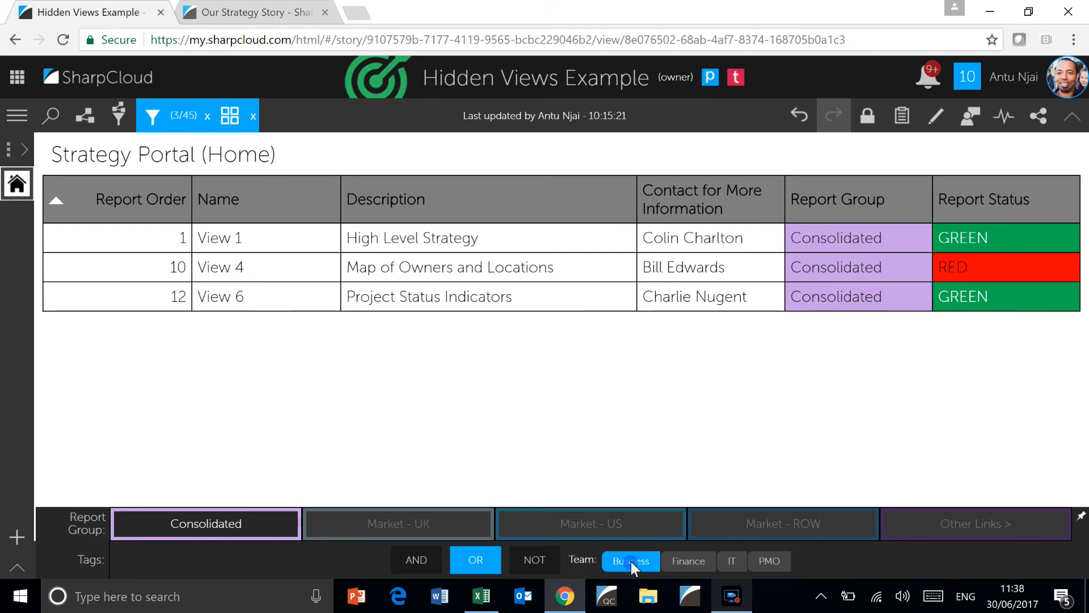
pyautogui.click(630, 560)
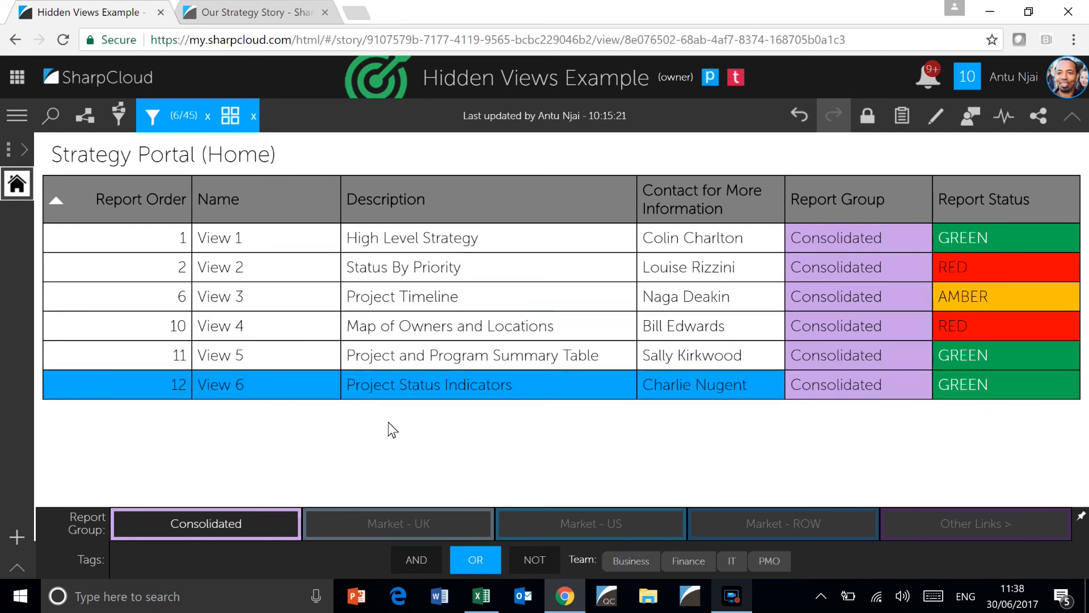